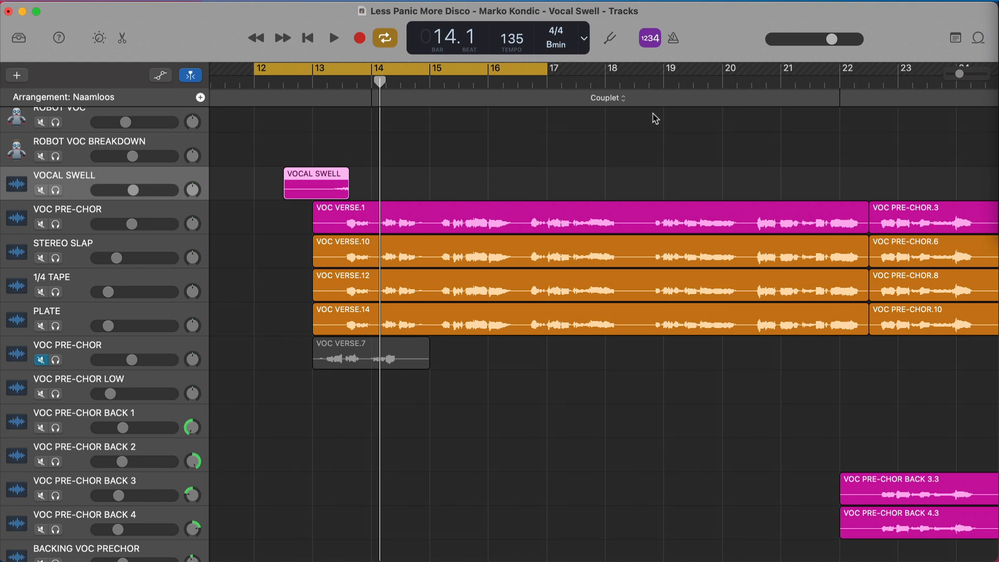
# Step: Play the song from bar 14 to hear the vocal swell's section, and stop playback
pyautogui.press('space')
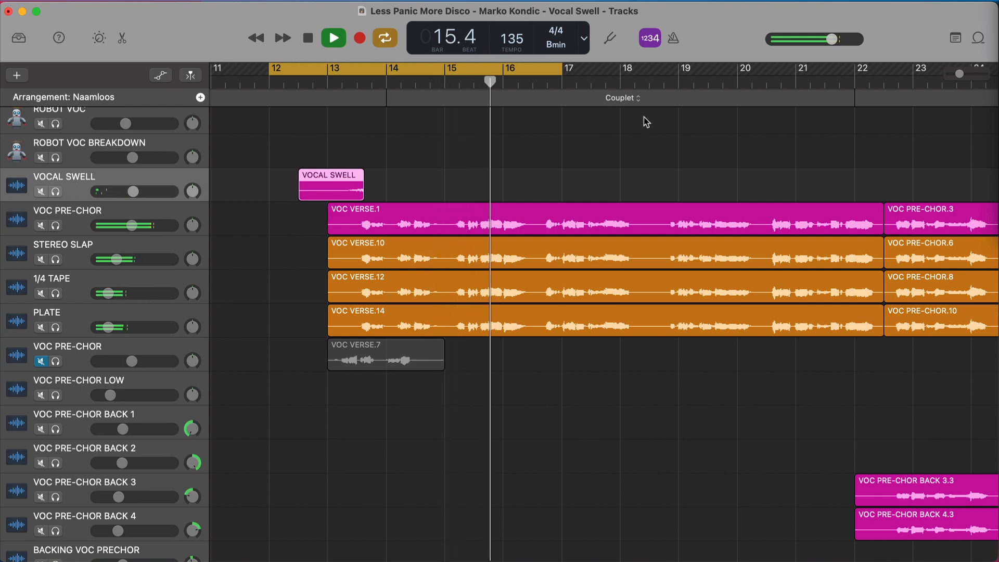
pyautogui.hscroll(1, 648, 120)
pyautogui.press('space')
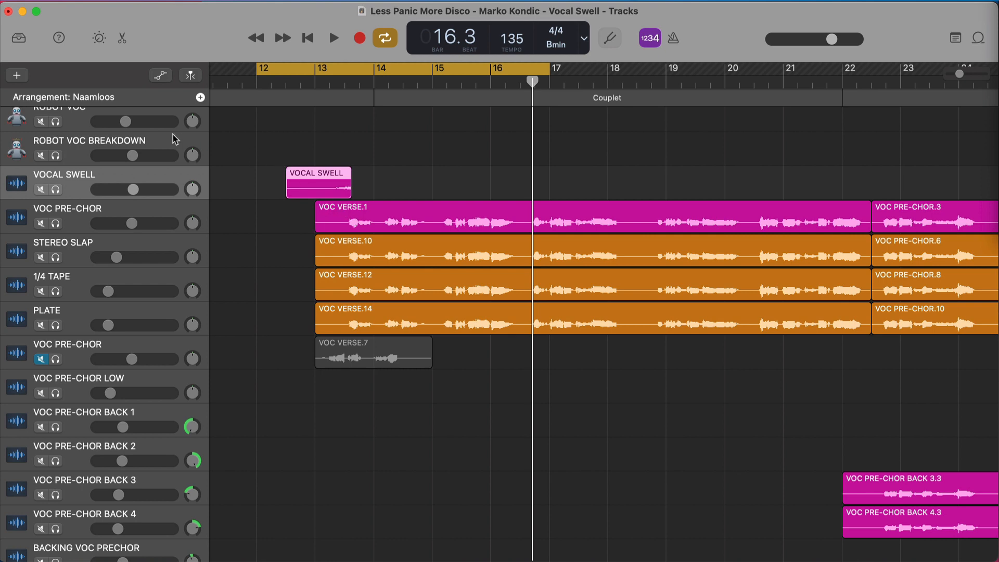
# Step: Create a new audio track using Input 1 below VOCAL SWELL and hide the sound library
pyautogui.click(17, 76)
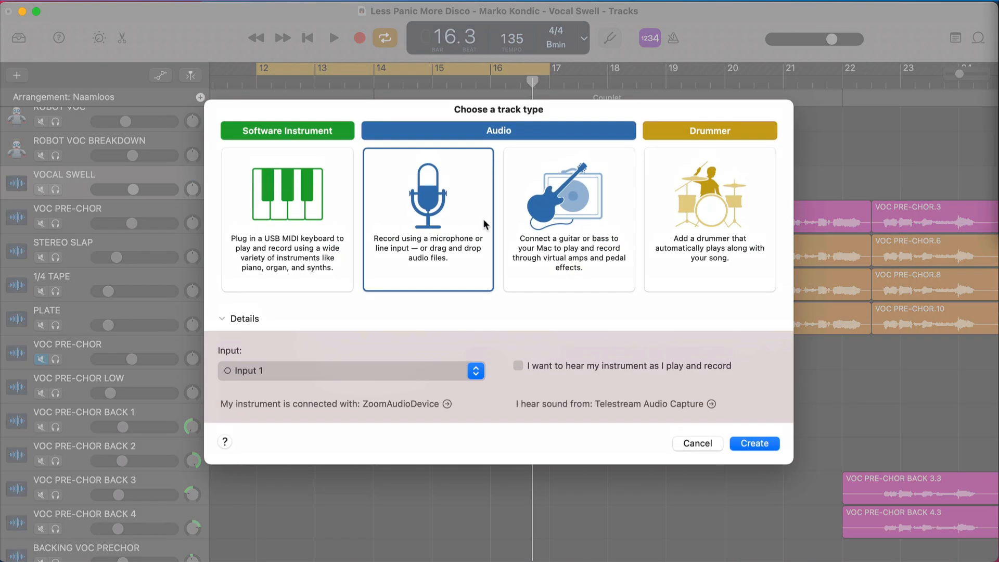
pyautogui.click(774, 450)
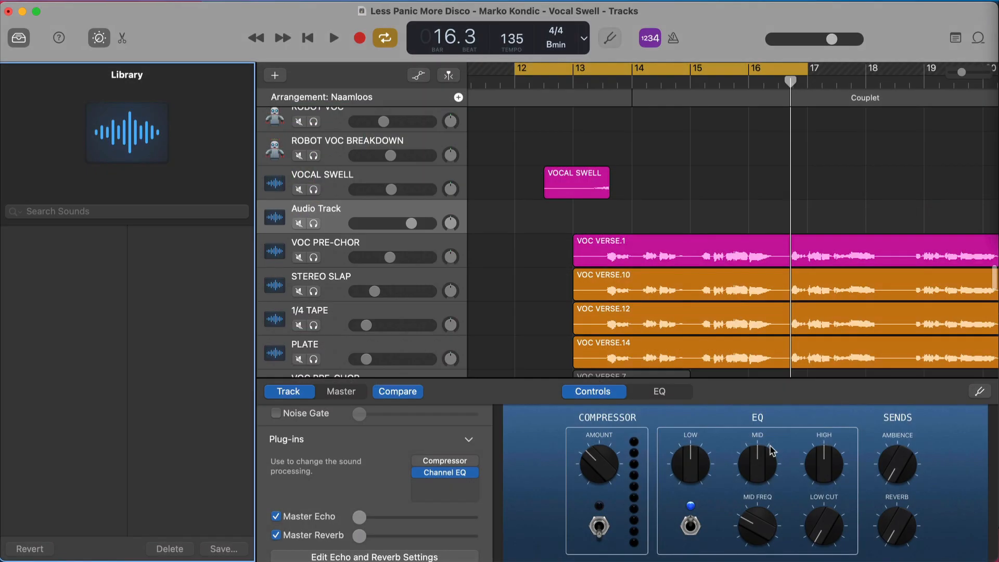
pyautogui.press('y')
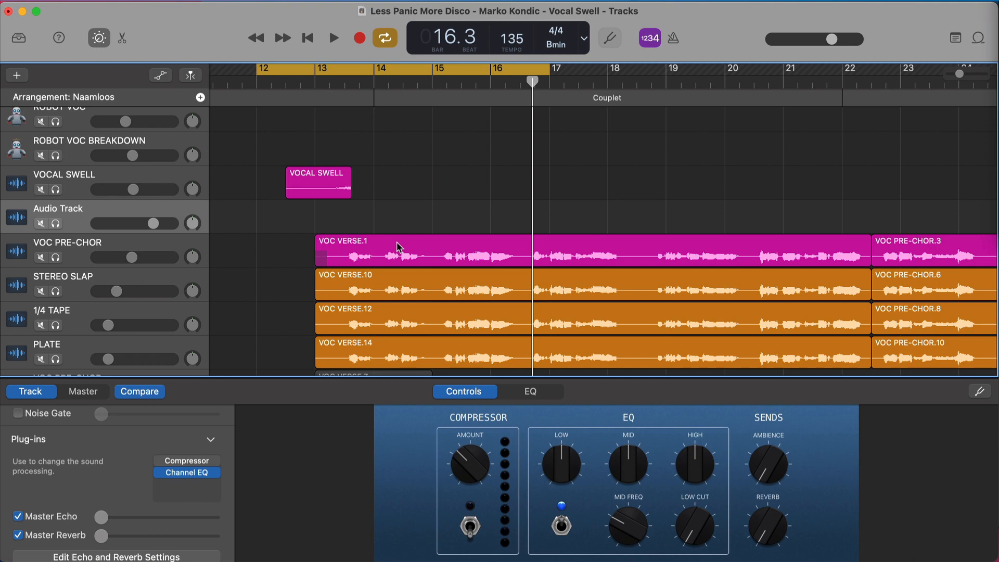
# Step: Copy the VOC VERSE.1 region straight up onto the new Audio Track and solo that track
pyautogui.click(455, 258)
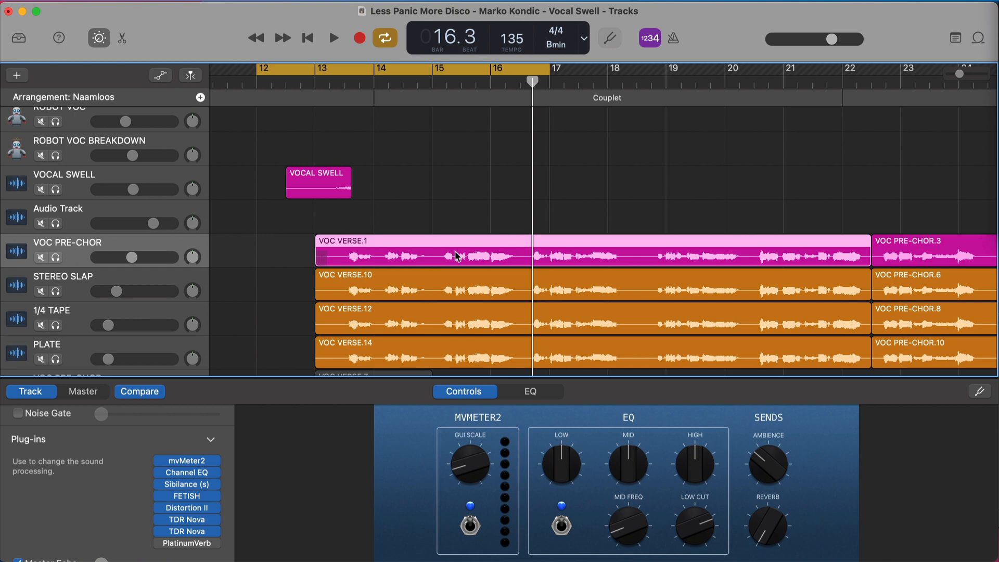
pyautogui.moveTo(456, 254); pyautogui.dragTo(455, 234)
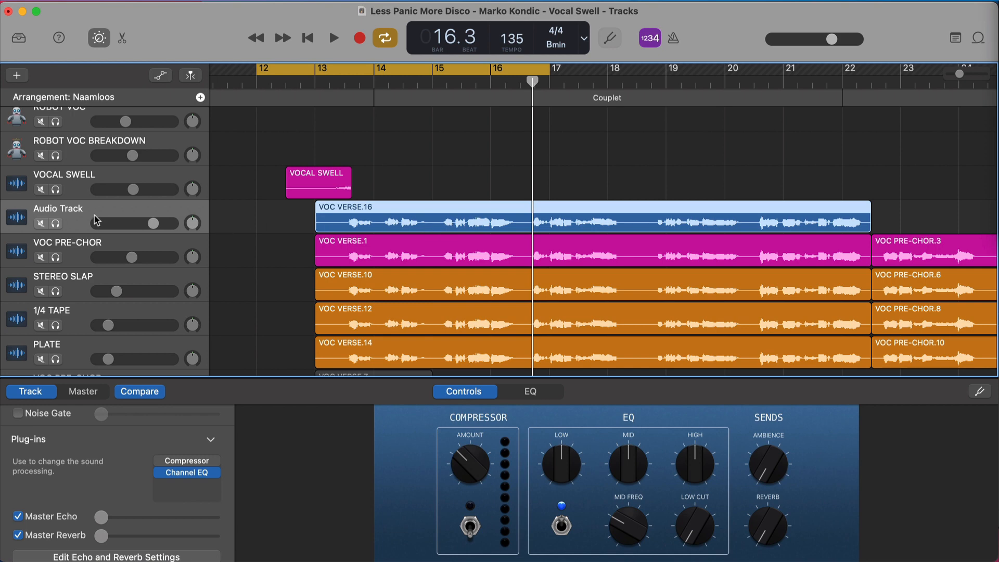
pyautogui.click(55, 224)
# Step: Turn off cycle playback and listen to the soloed verse vocal from around bar 13
pyautogui.click(307, 85)
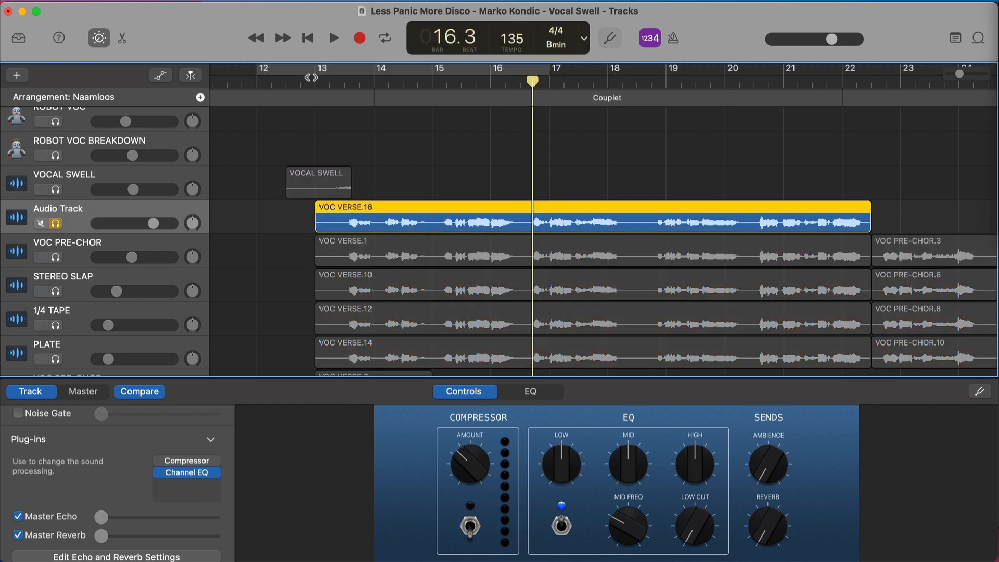
pyautogui.click(317, 79)
pyautogui.press('space')
pyautogui.press('space')
pyautogui.press('space')
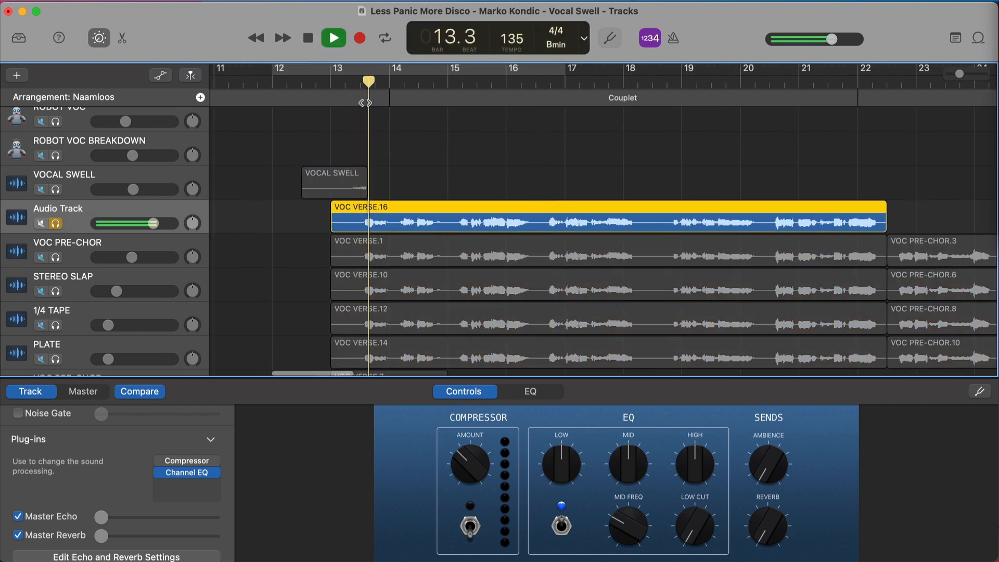
pyautogui.scroll(-1, 499, 235)
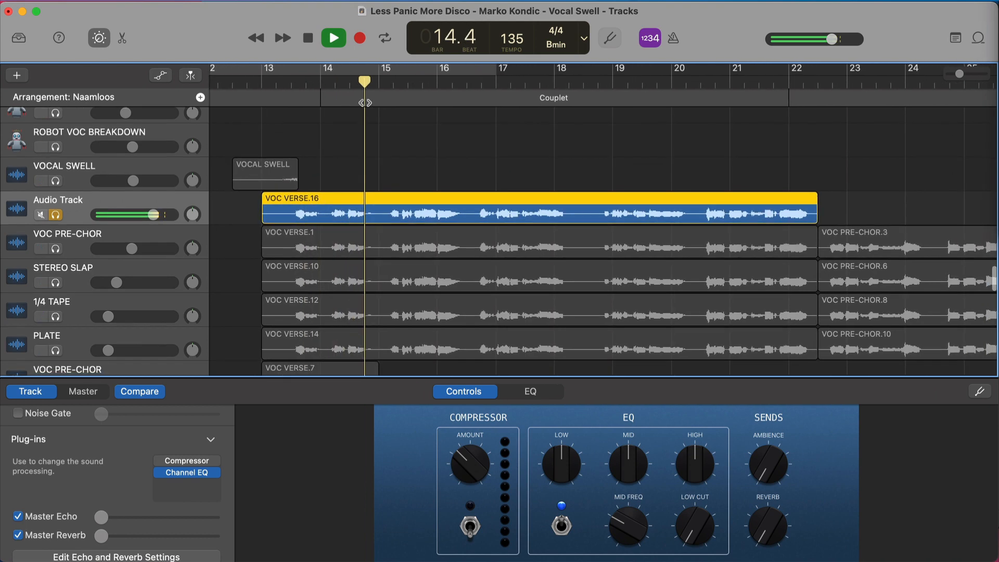
pyautogui.press('space')
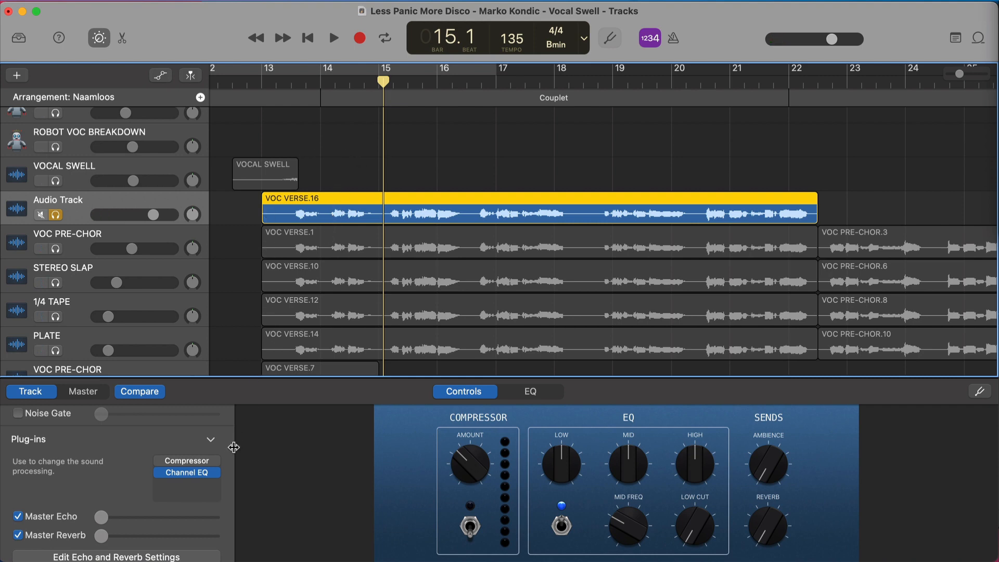
# Step: Insert the Space Designer reverb in the Audio Track's empty plug-in slot and mute its dry output
pyautogui.click(208, 498)
pyautogui.moveTo(209, 499)
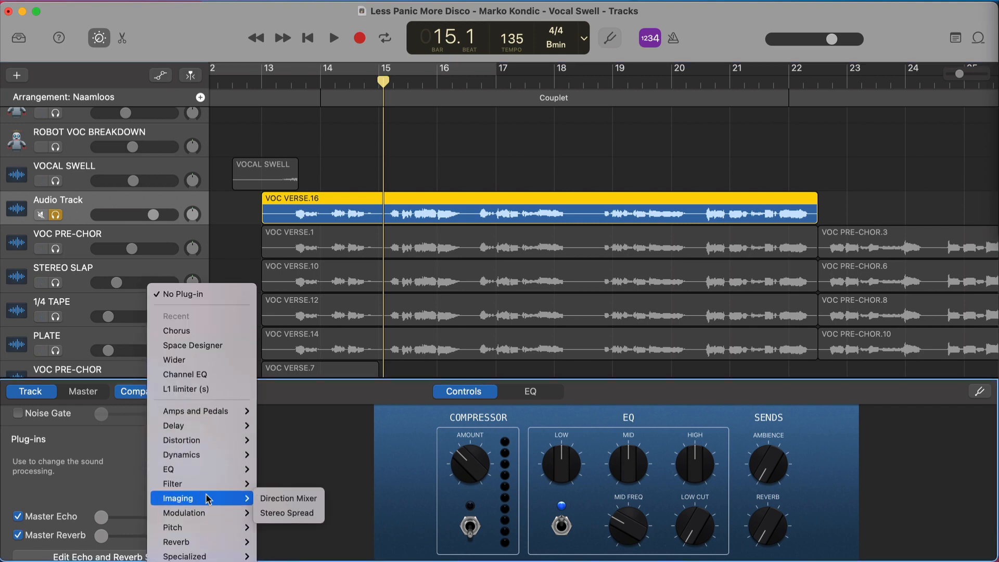
pyautogui.moveTo(210, 531)
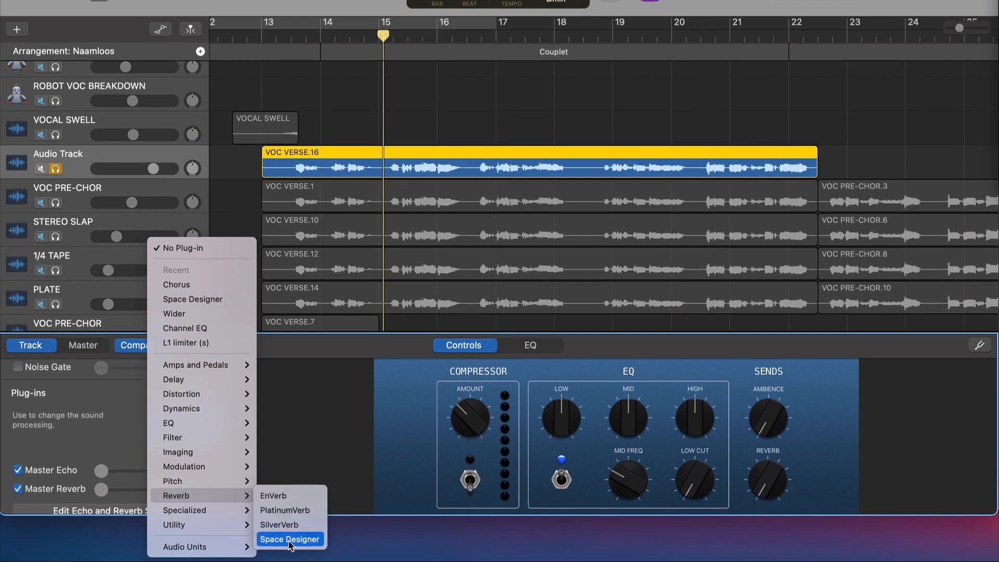
pyautogui.click(288, 545)
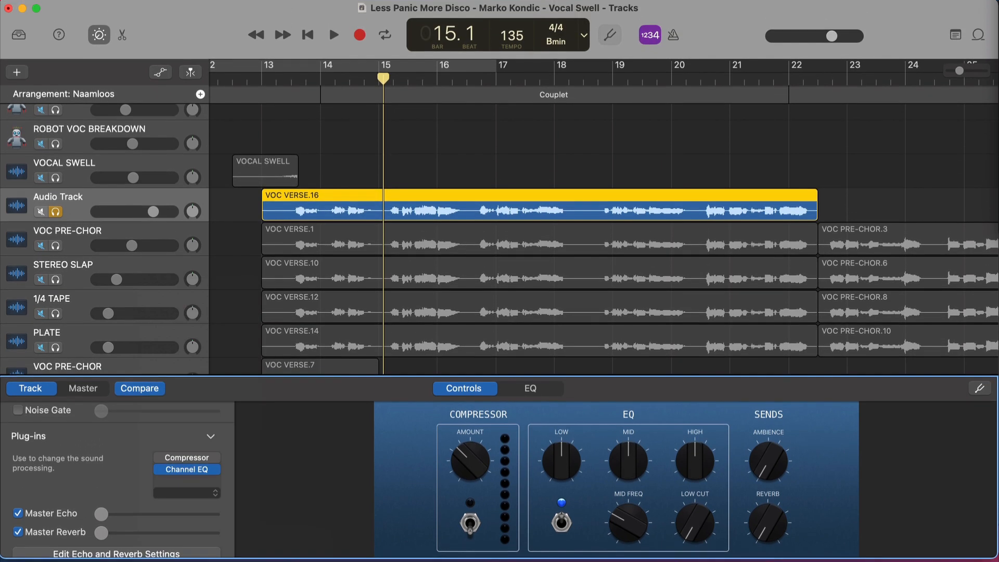
pyautogui.moveTo(460, 246); pyautogui.dragTo(446, 250)
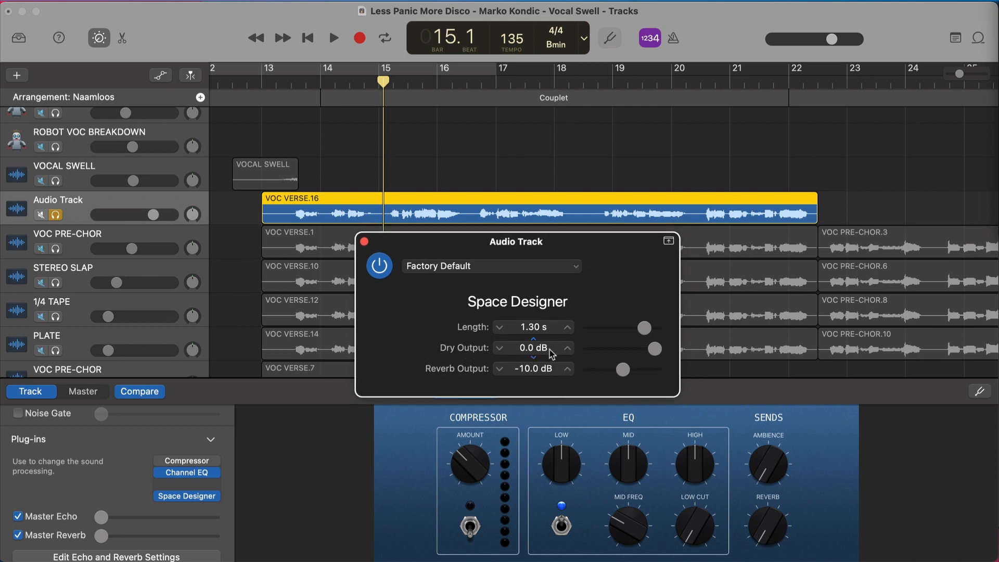
pyautogui.moveTo(645, 350); pyautogui.dragTo(587, 352)
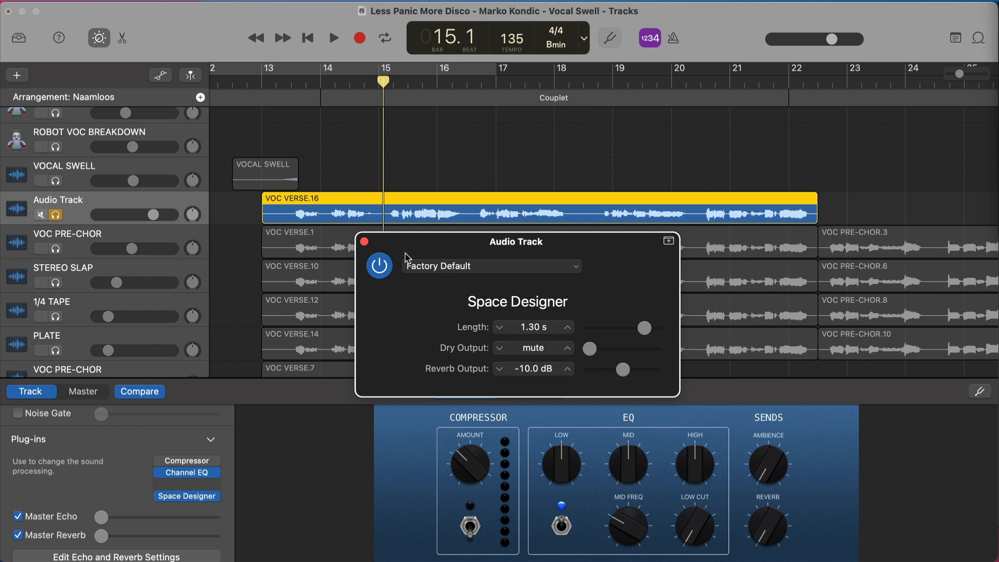
# Step: Play the copied vocal from near the start of its region to hear only the reverb signal
pyautogui.click(299, 85)
pyautogui.press('space')
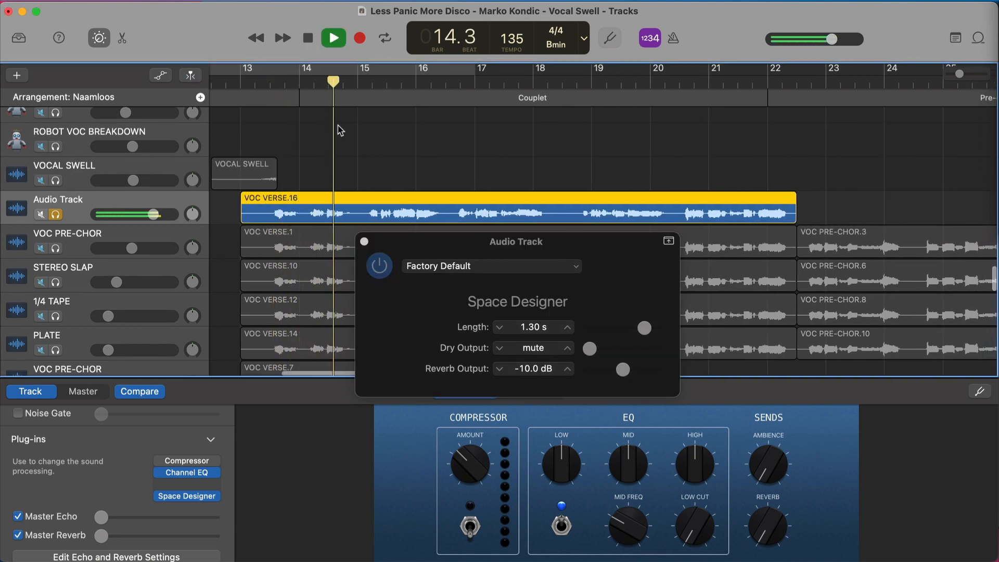
pyautogui.scroll(-1, 341, 130)
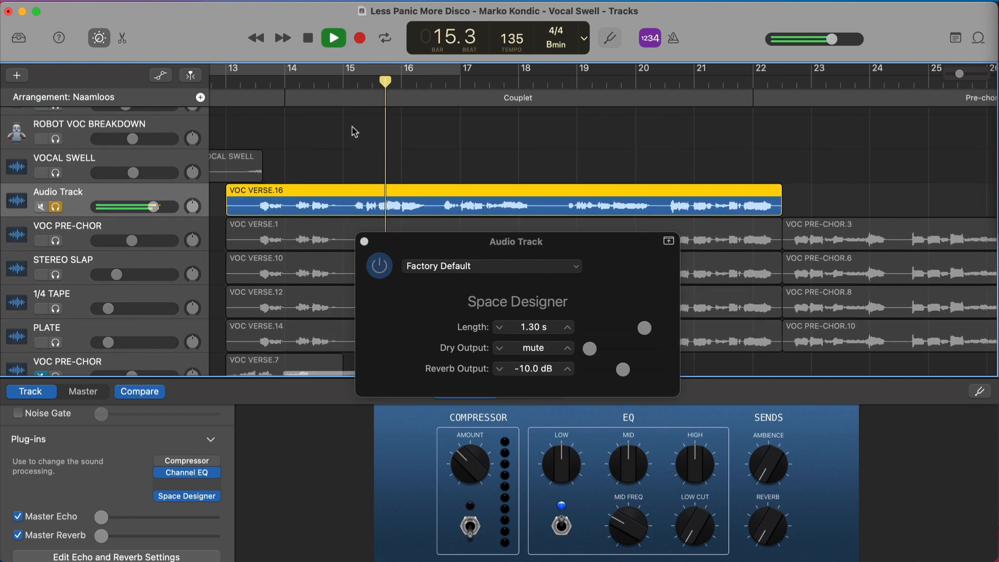
pyautogui.press('space')
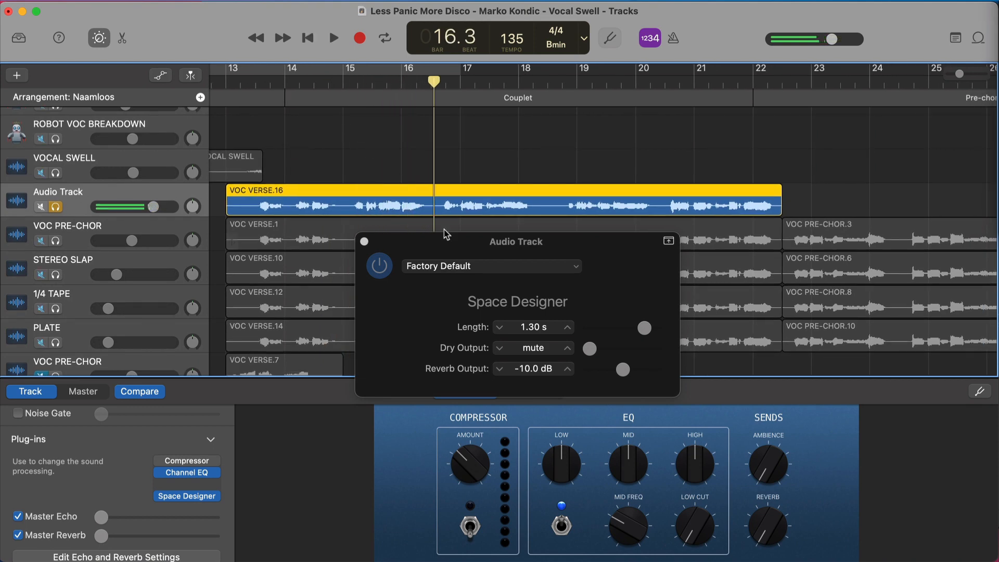
# Step: Browse Space Designer's Small Spaces presets for halls and rooms, keep Factory Default, and close the reverb window
pyautogui.click(495, 270)
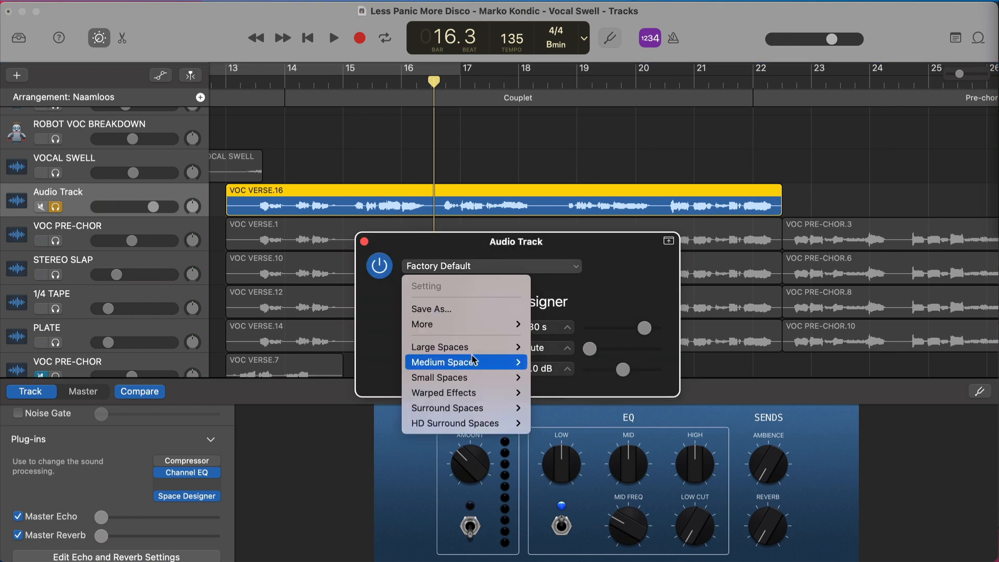
pyautogui.moveTo(471, 377)
pyautogui.moveTo(551, 398)
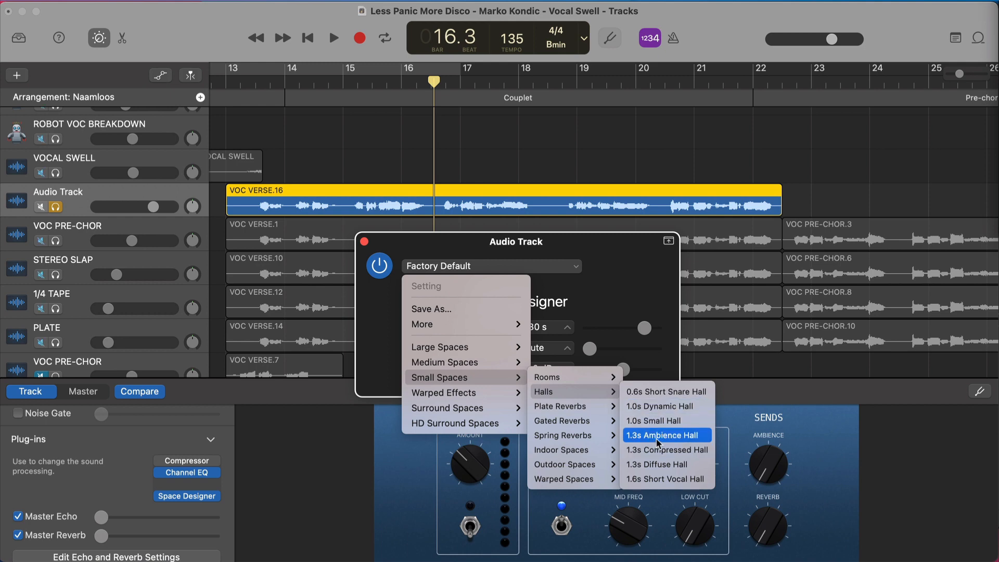
pyautogui.click(628, 278)
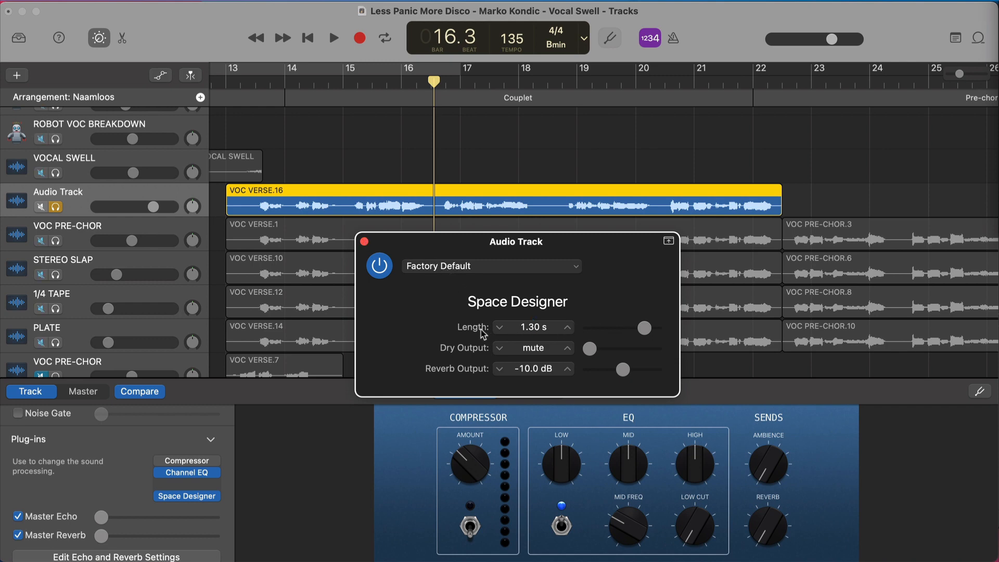
pyautogui.click(476, 266)
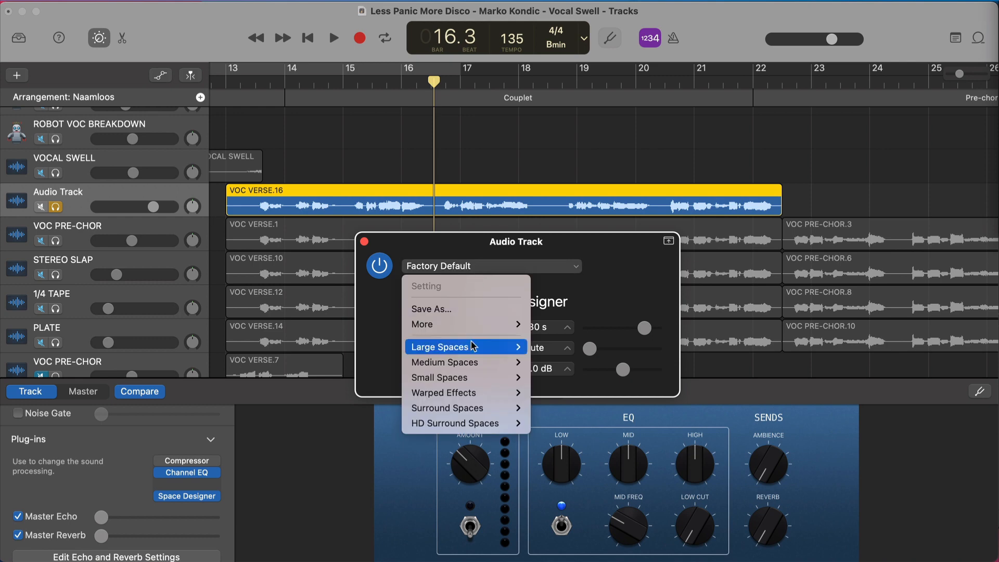
pyautogui.moveTo(564, 379)
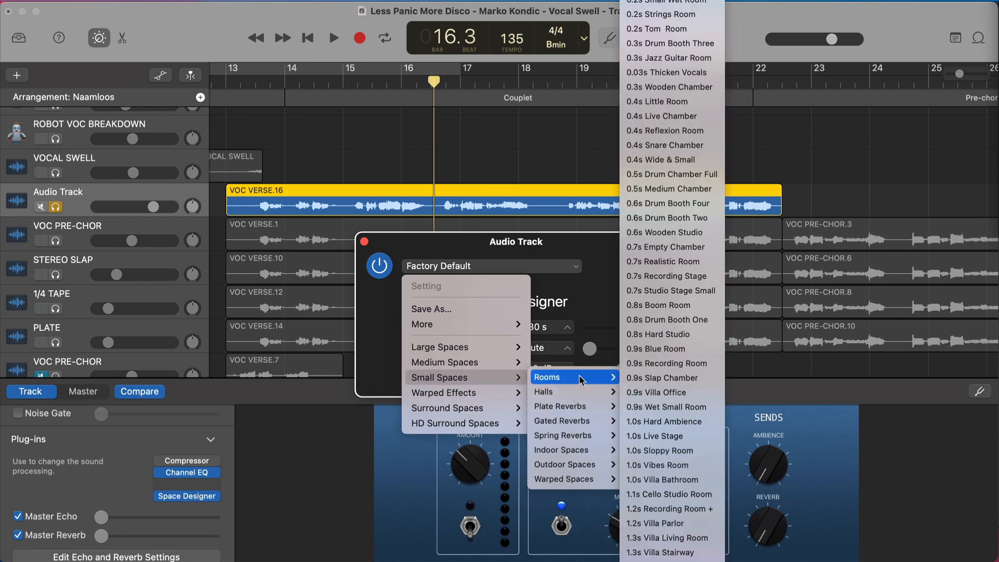
pyautogui.click(680, 364)
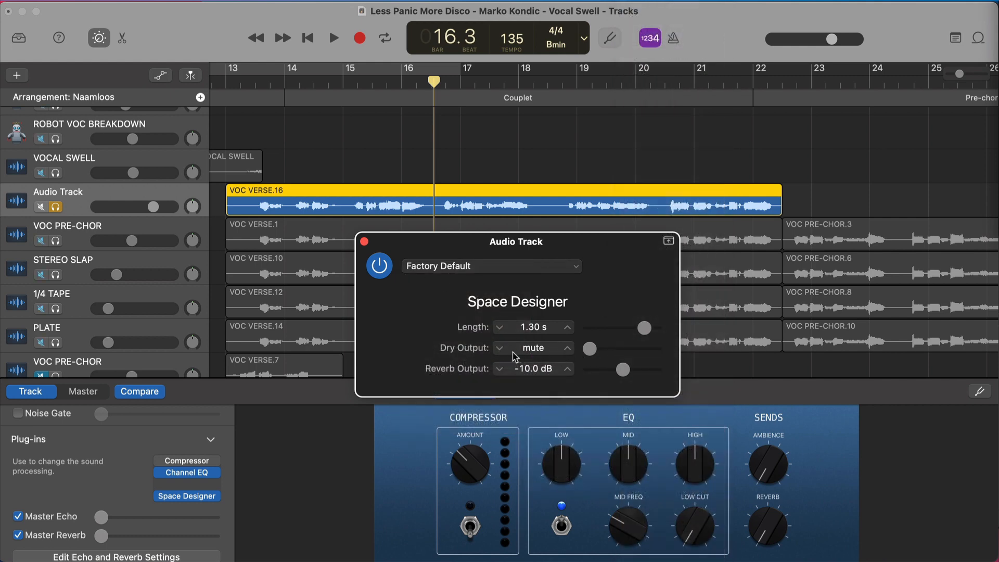
pyautogui.click(364, 242)
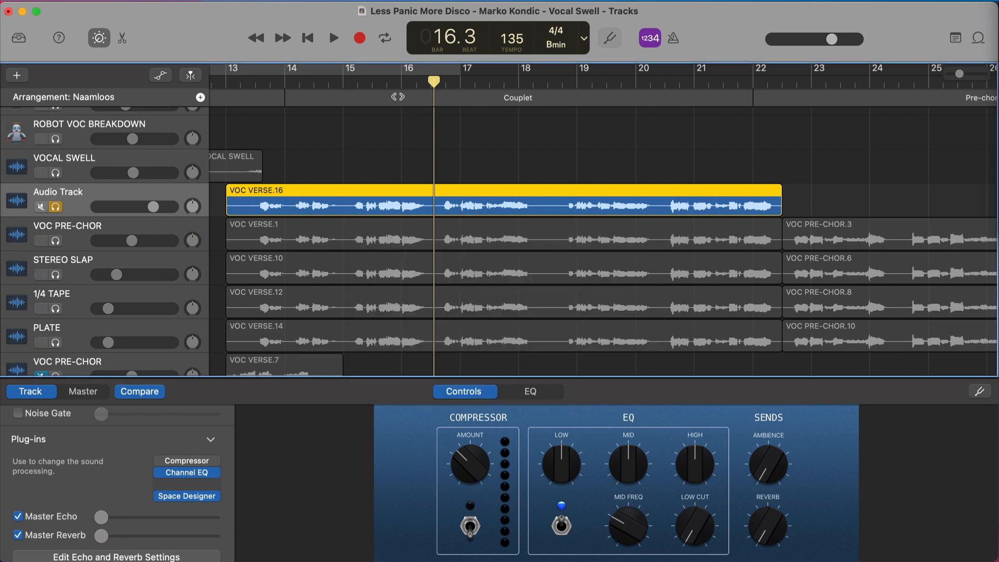
# Step: Play a short stretch of the reverb-only vocal from bar 15 and stop
pyautogui.click(359, 83)
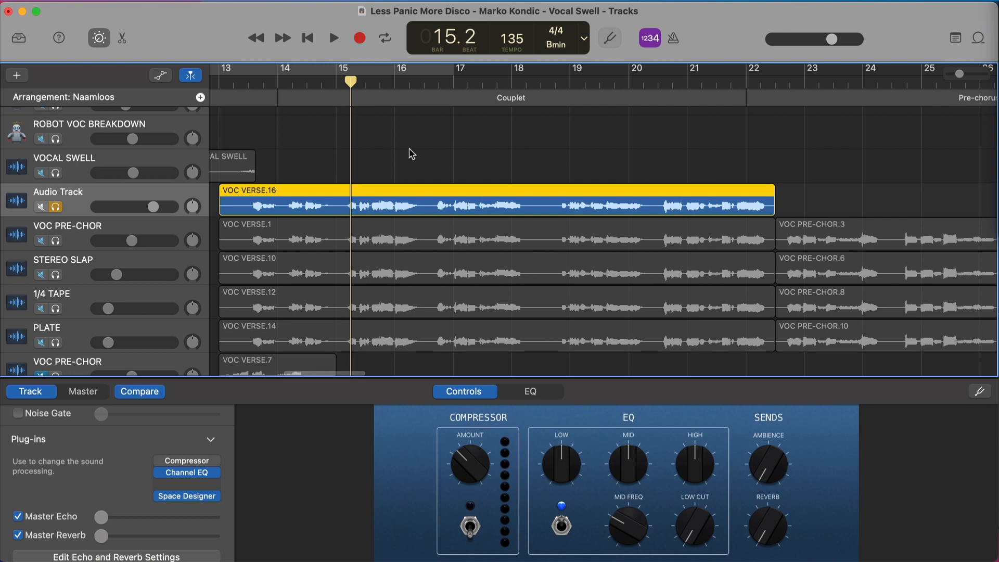
pyautogui.press('space')
pyautogui.press('space')
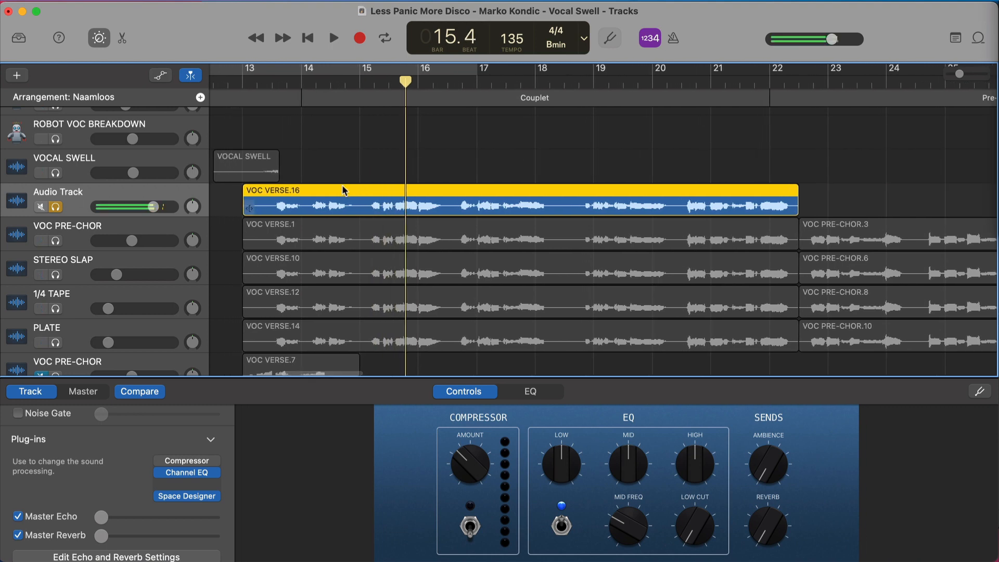
# Step: Show the copied verse vocal in the audio editor and enable Reverse Playback for its region
pyautogui.hscroll(-3, 291, 236)
pyautogui.hscroll(-3, 292, 236)
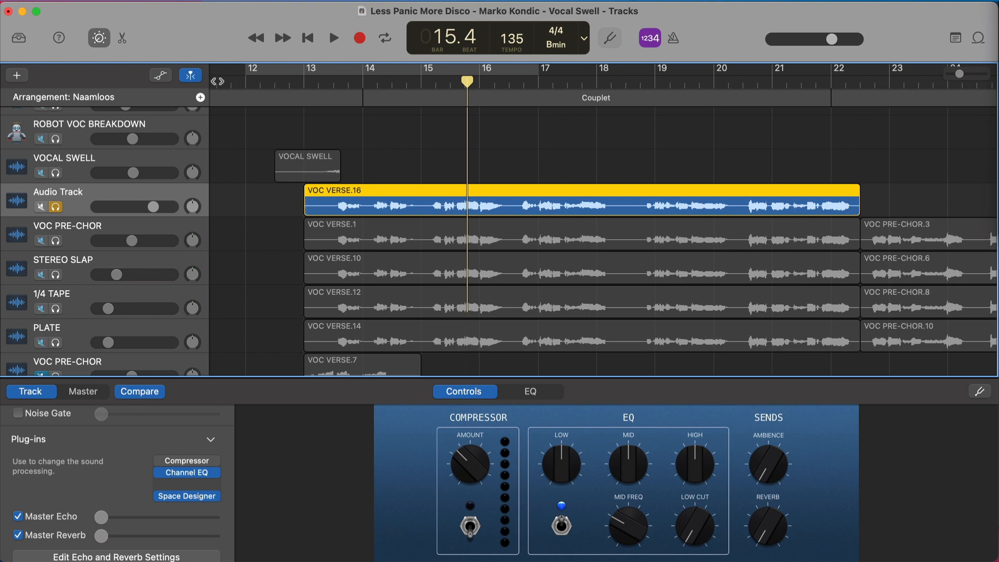
pyautogui.click(123, 39)
pyautogui.click(124, 40)
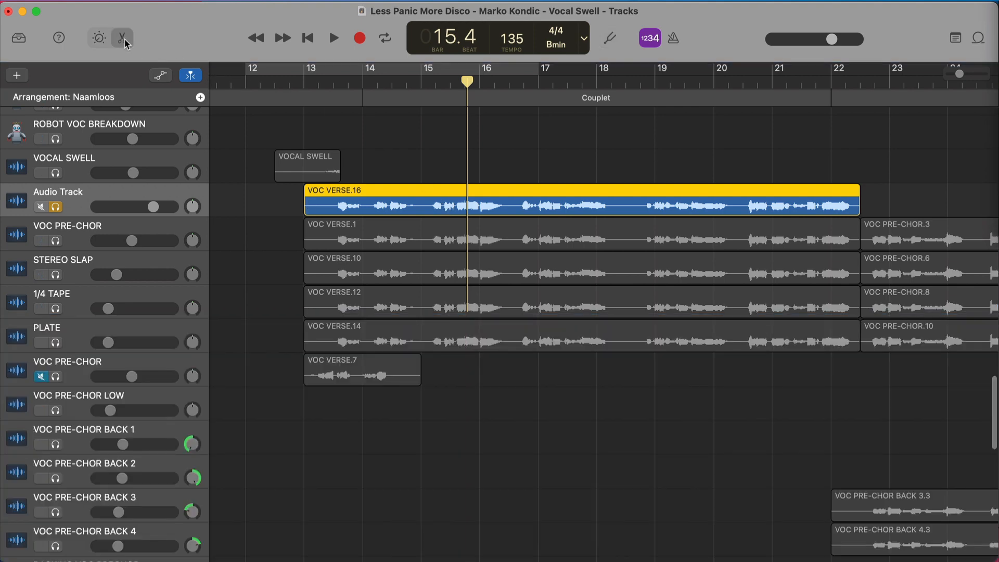
pyautogui.click(123, 39)
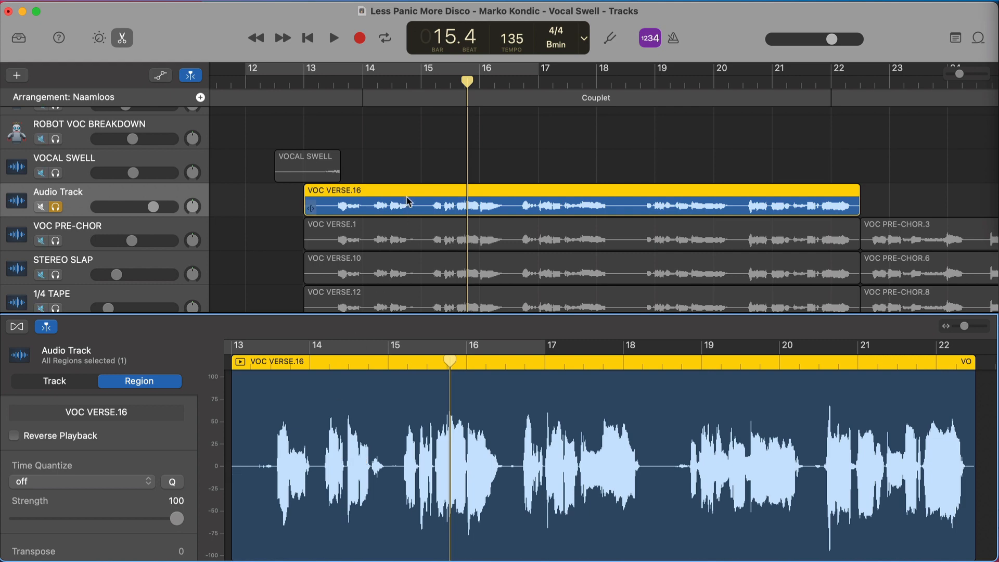
pyautogui.click(15, 436)
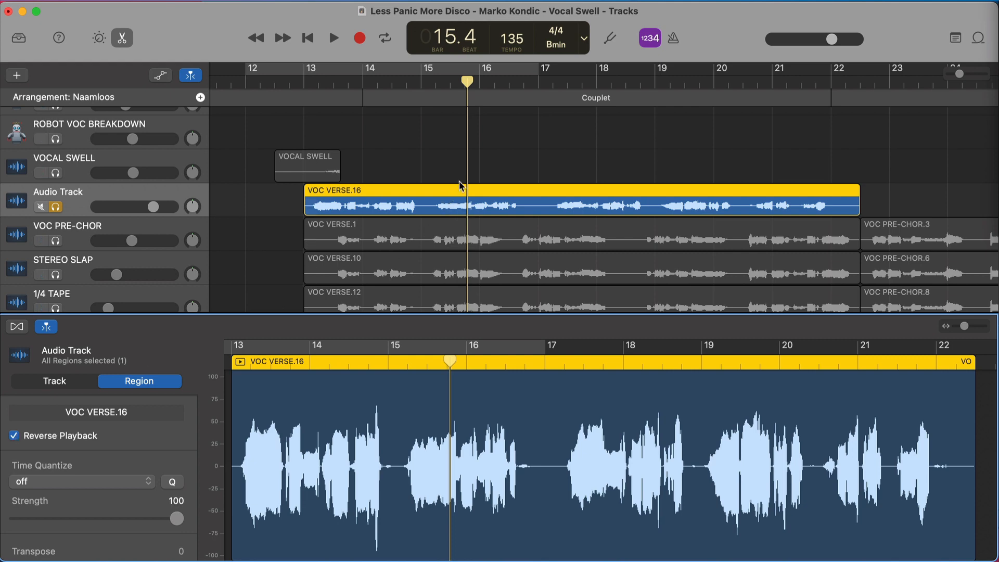
# Step: Listen to the reversed vocal from bar 15 and place the playhead near the region's end at bar 21, beat 4
pyautogui.press('space')
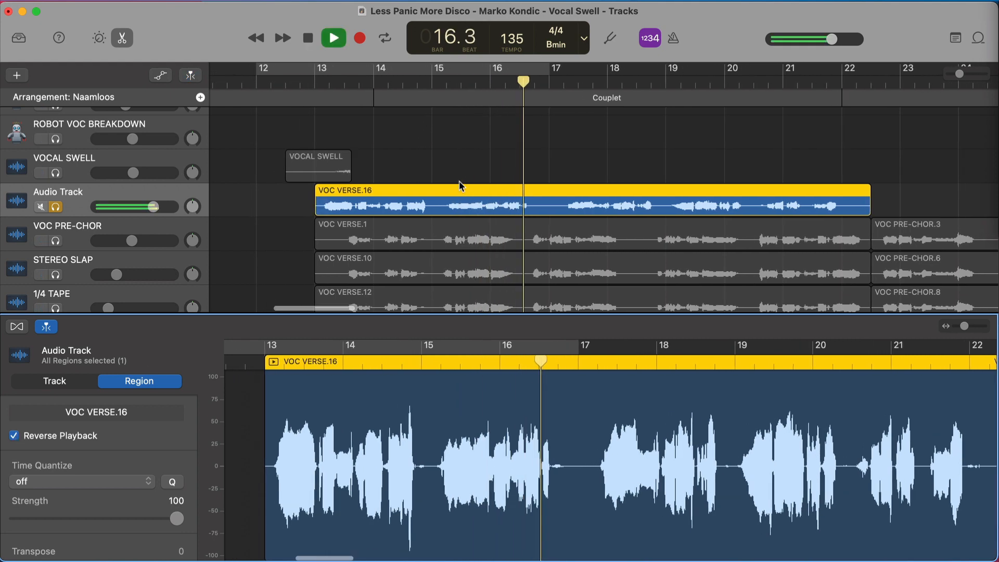
pyautogui.press('space')
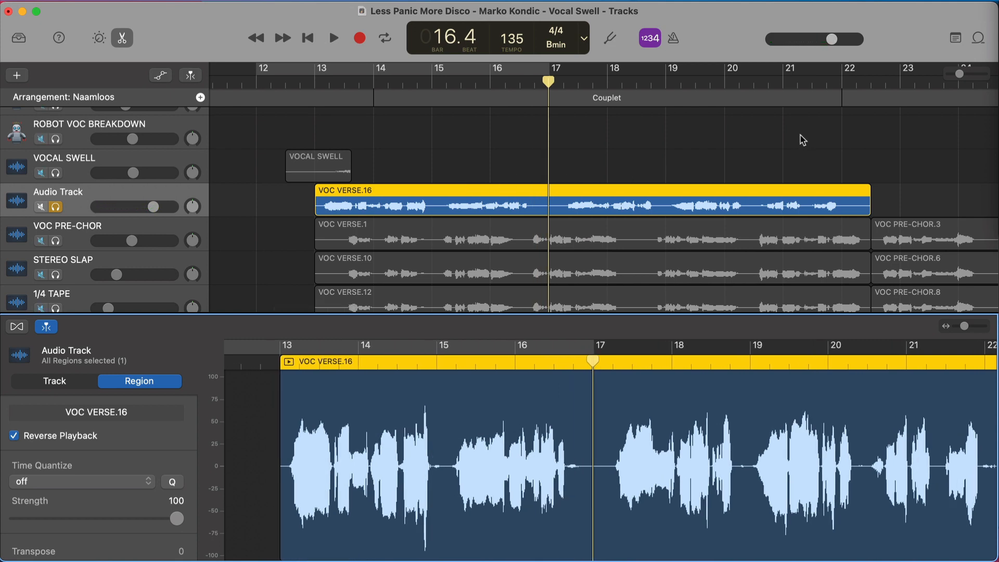
pyautogui.click(834, 82)
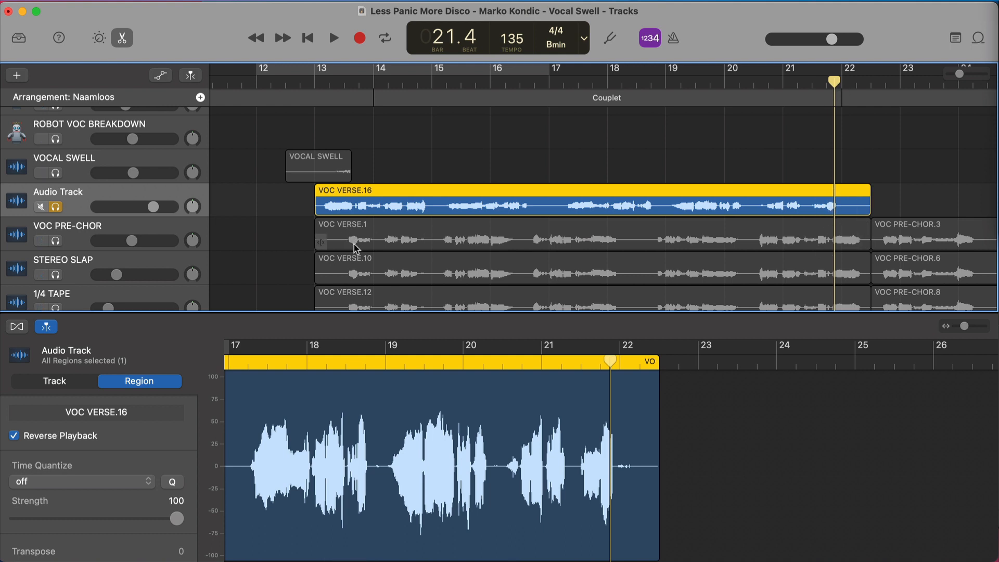
# Step: Listen to the end of the reversed verse vocal from bar 21, beat 4, and stop past the region's end
pyautogui.moveTo(834, 82); pyautogui.dragTo(827, 83)
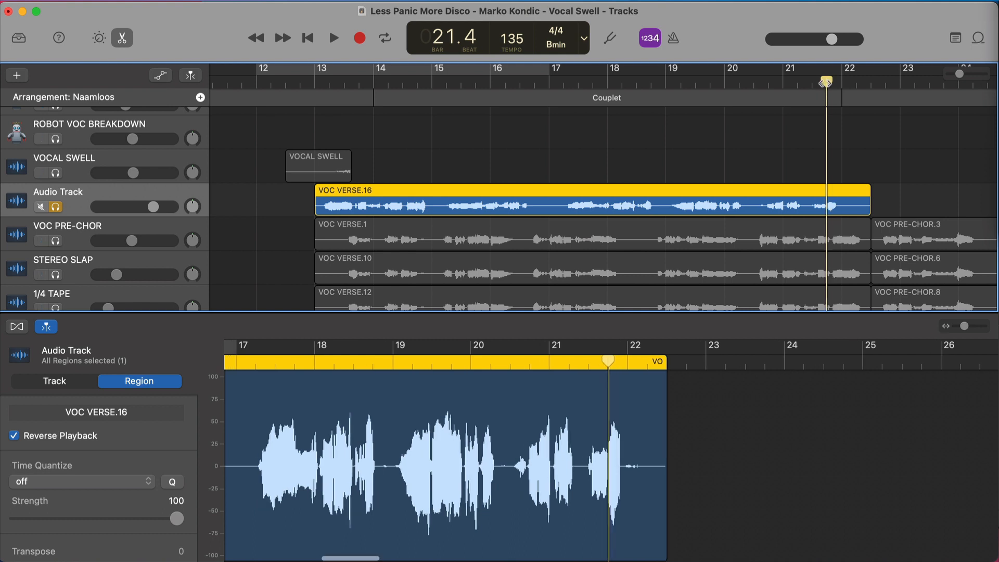
pyautogui.press('space')
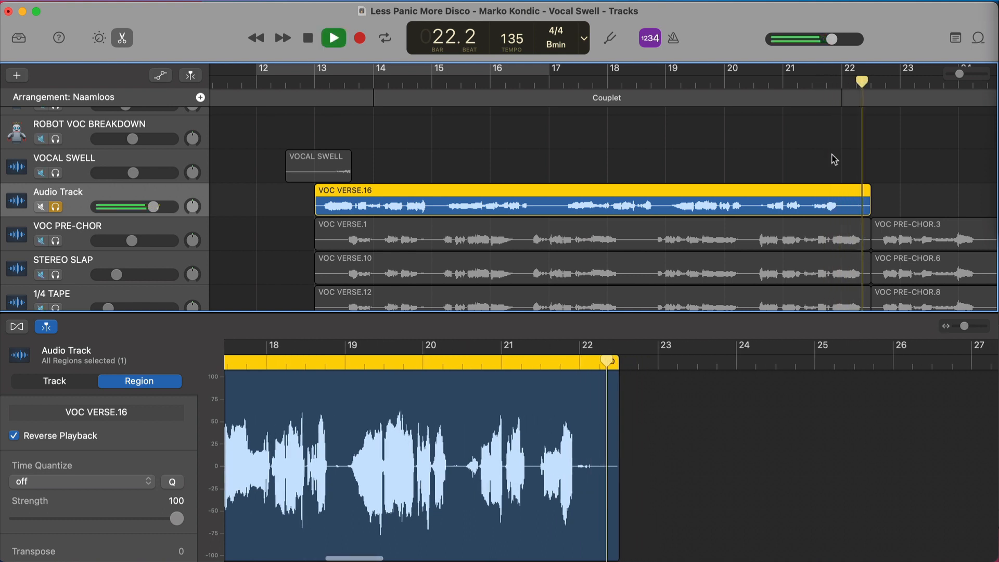
pyautogui.press('space')
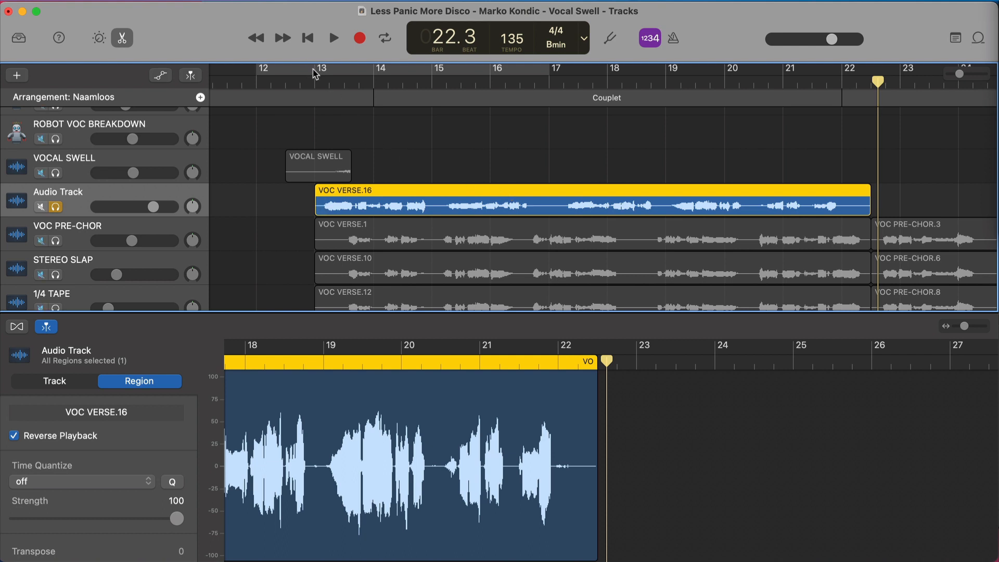
# Step: Set an active cycle area from bar 13 to bar 23 and place the playhead at bar 21, beat 3
pyautogui.moveTo(314, 74); pyautogui.dragTo(402, 73)
pyautogui.moveTo(340, 72); pyautogui.dragTo(320, 72)
pyautogui.click(398, 69)
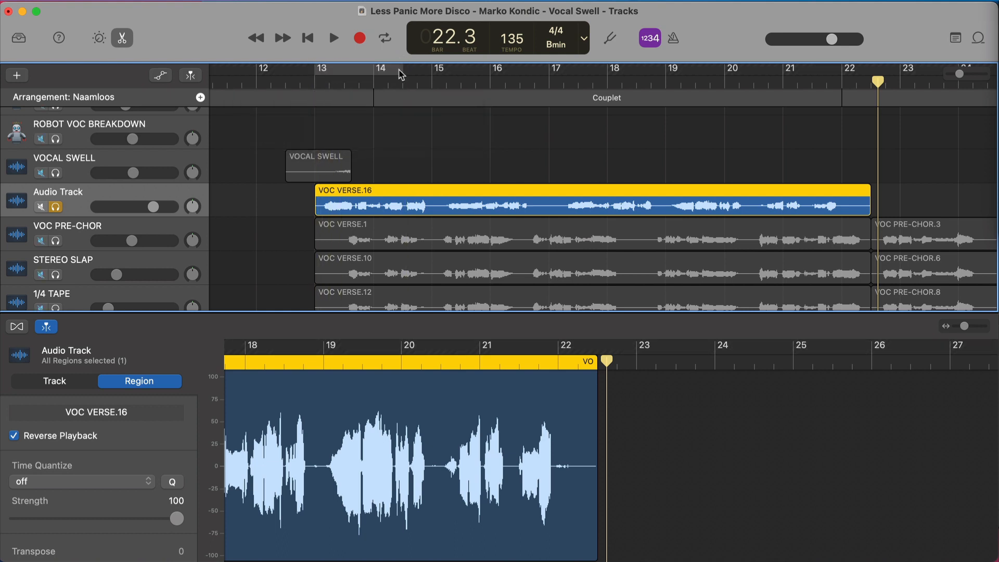
pyautogui.click(400, 72)
pyautogui.moveTo(401, 72); pyautogui.dragTo(886, 113)
pyautogui.press('c')
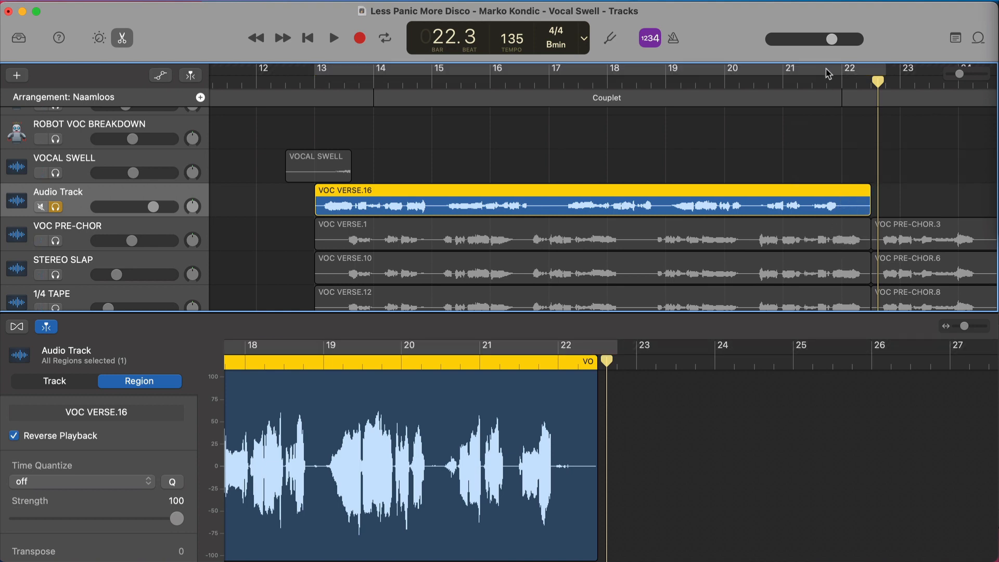
pyautogui.click(827, 79)
pyautogui.moveTo(831, 81); pyautogui.dragTo(821, 82)
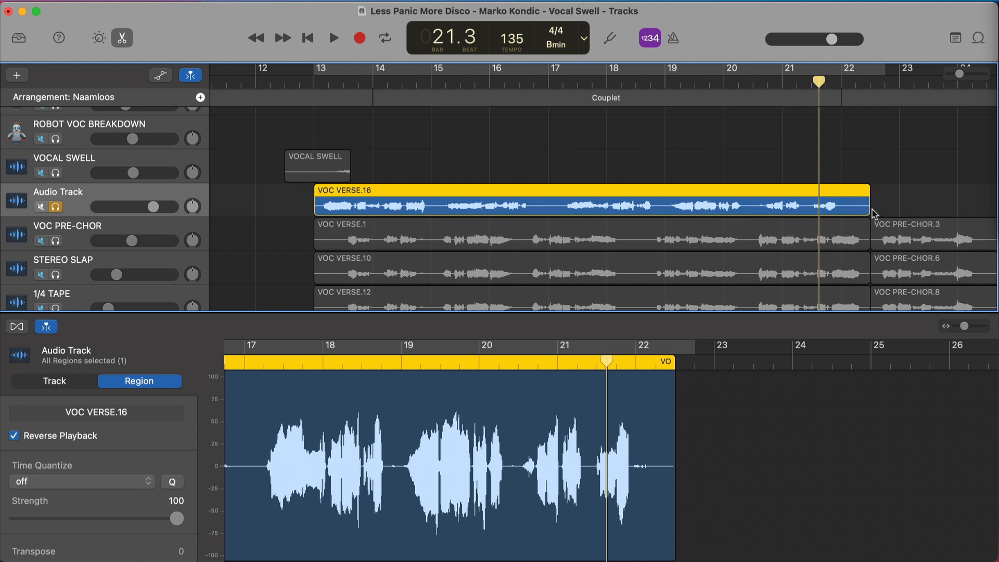
pyautogui.click(883, 74)
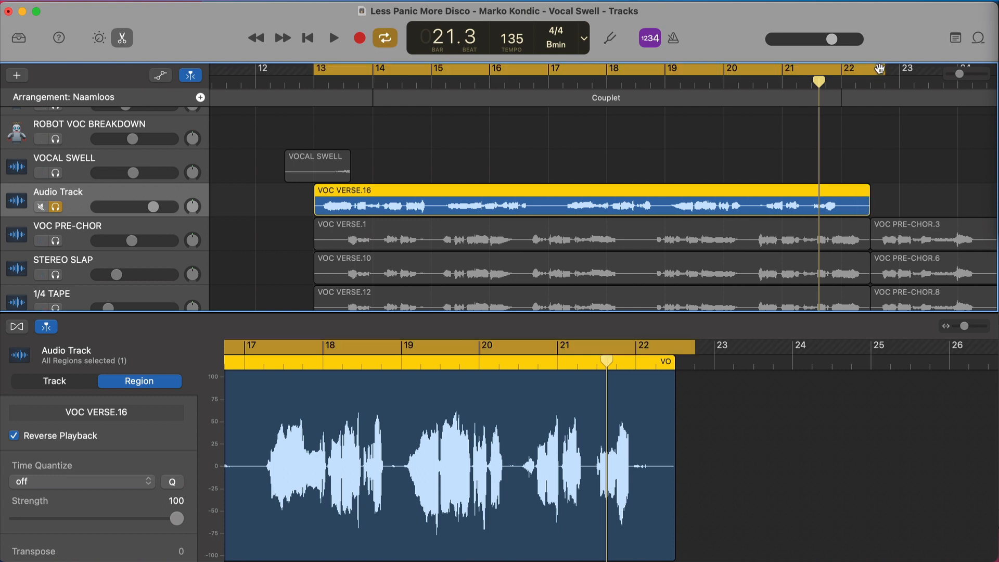
pyautogui.moveTo(884, 70); pyautogui.dragTo(900, 70)
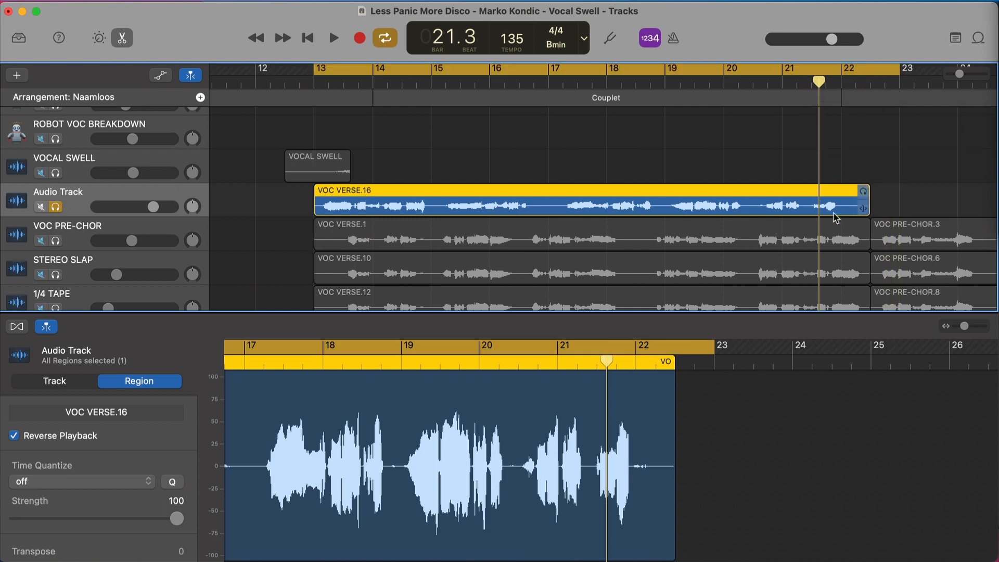
# Step: Turn cycling off and listen to the vocal's reverb tail from bar 21, beat 3, past the region's end
pyautogui.click(876, 71)
pyautogui.press('space')
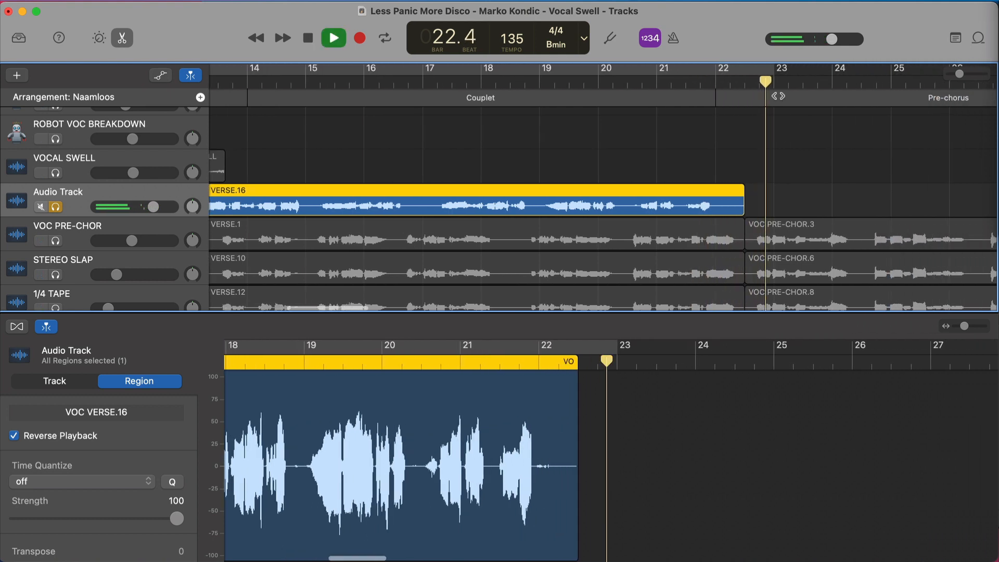
pyautogui.press('space')
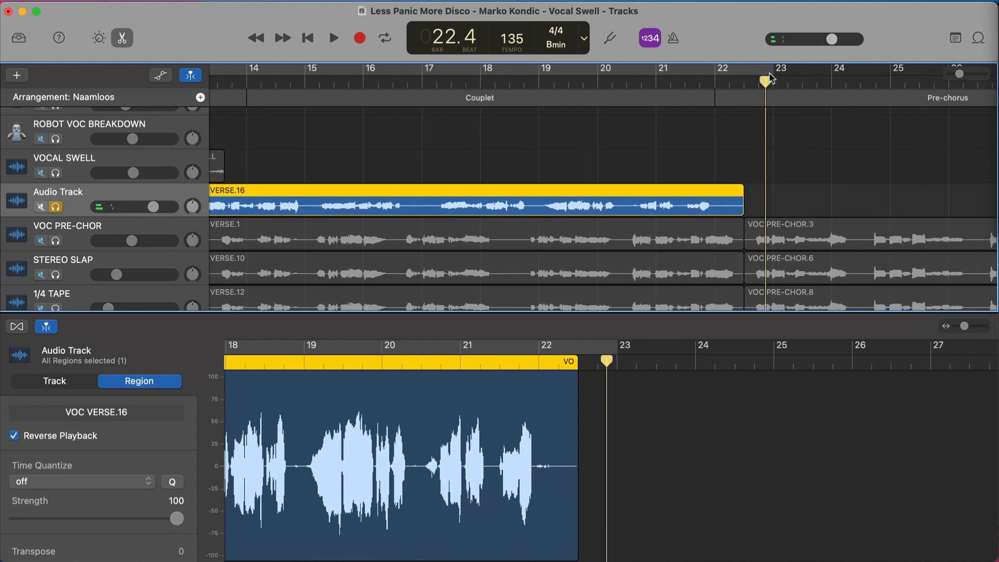
# Step: Turn the cycle area back on and extend its end to bar 24 to include the reverb tail
pyautogui.click(771, 72)
pyautogui.moveTo(778, 73); pyautogui.dragTo(832, 76)
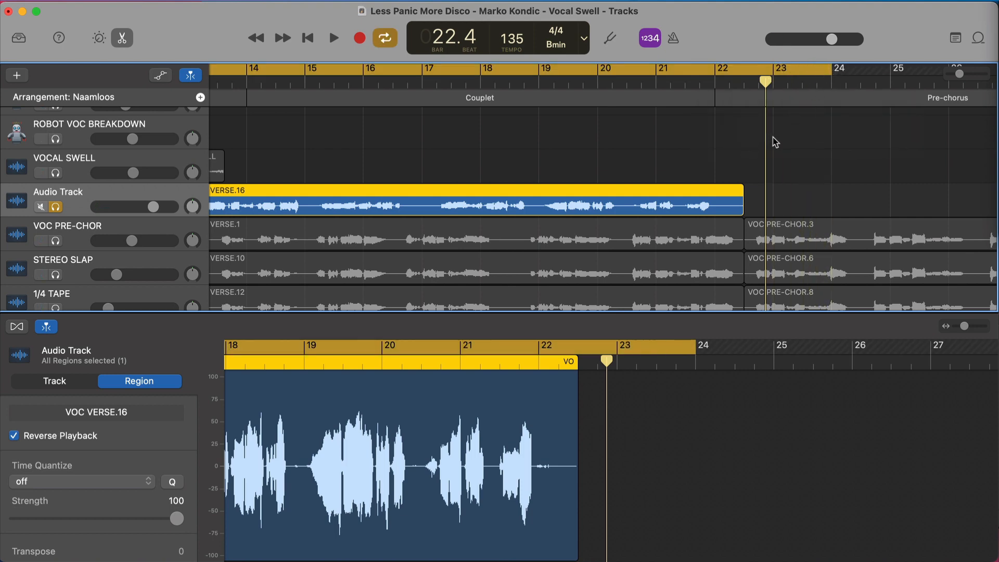
pyautogui.hscroll(-5, 775, 142)
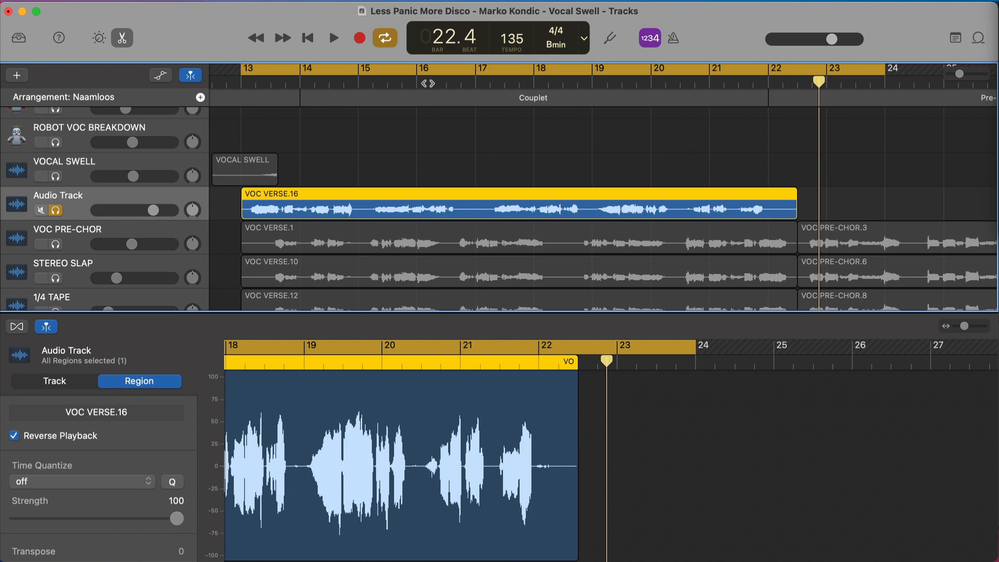
# Step: Export the cycle area to the AUDIO folder as an uncompressed 24-bit WAVE file named Vocal Swell2
pyautogui.moveTo(318, 2)
pyautogui.click(290, 9)
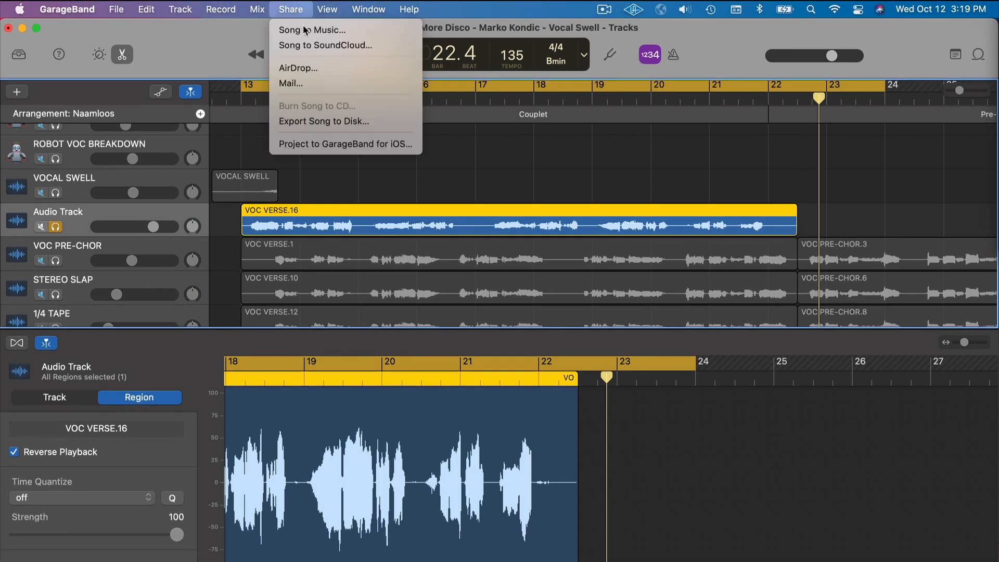
pyautogui.click(333, 121)
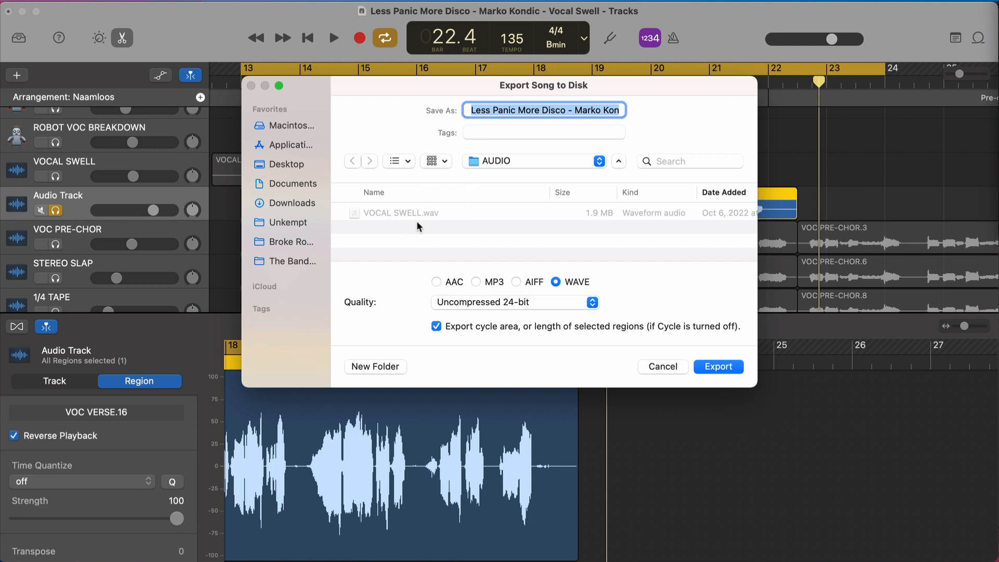
pyautogui.write('Vocal Swell2')
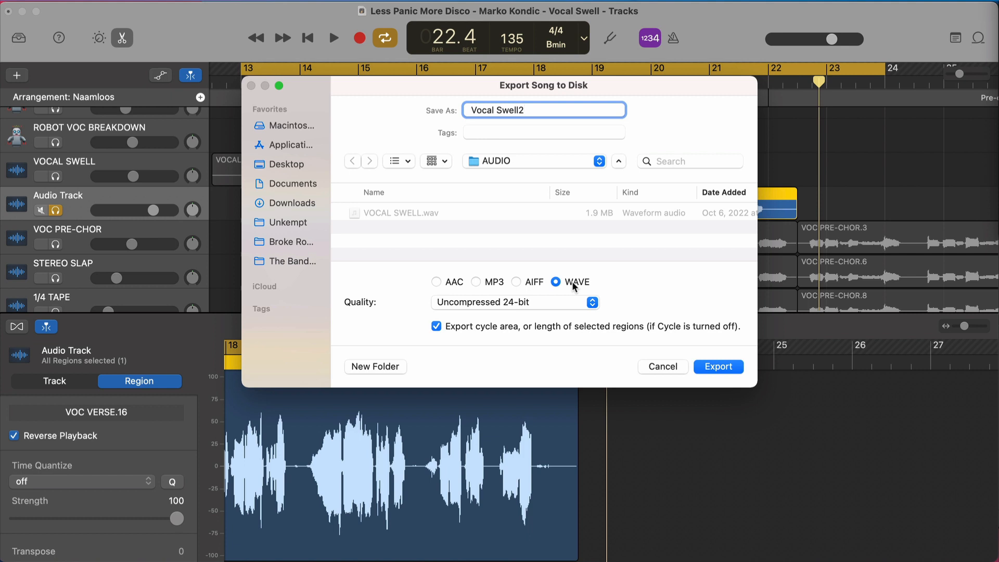
pyautogui.click(593, 301)
pyautogui.click(625, 289)
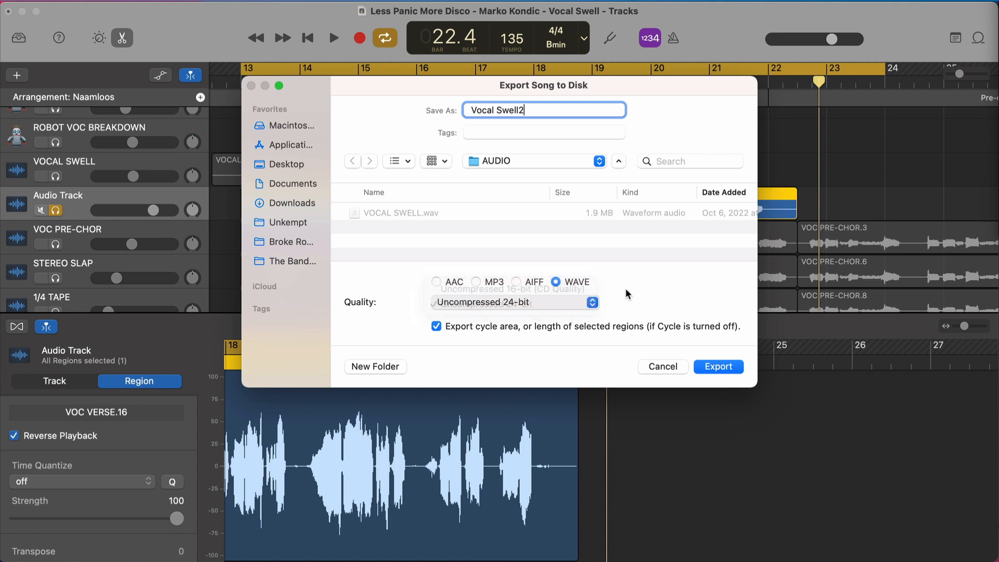
pyautogui.click(503, 326)
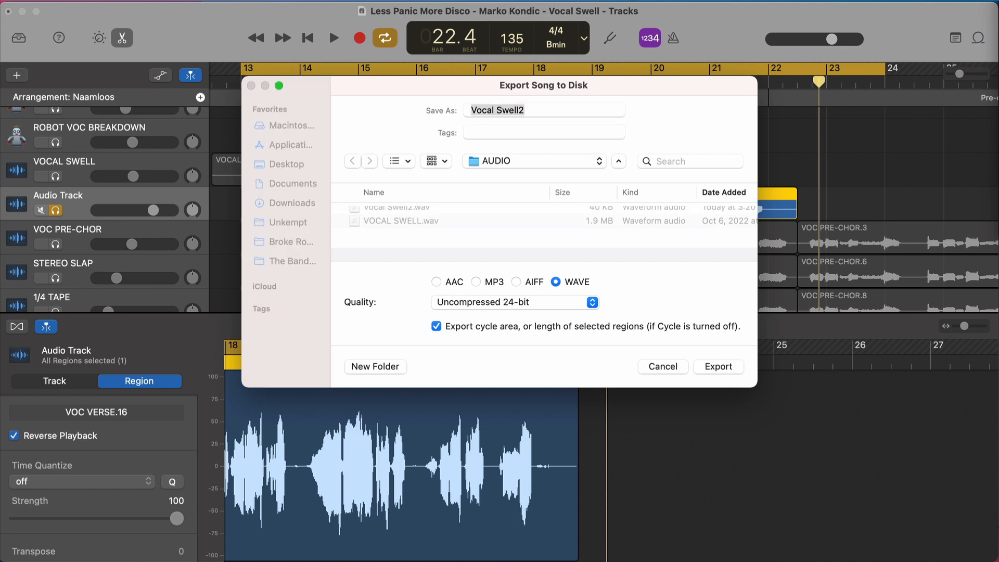
pyautogui.press('Return')
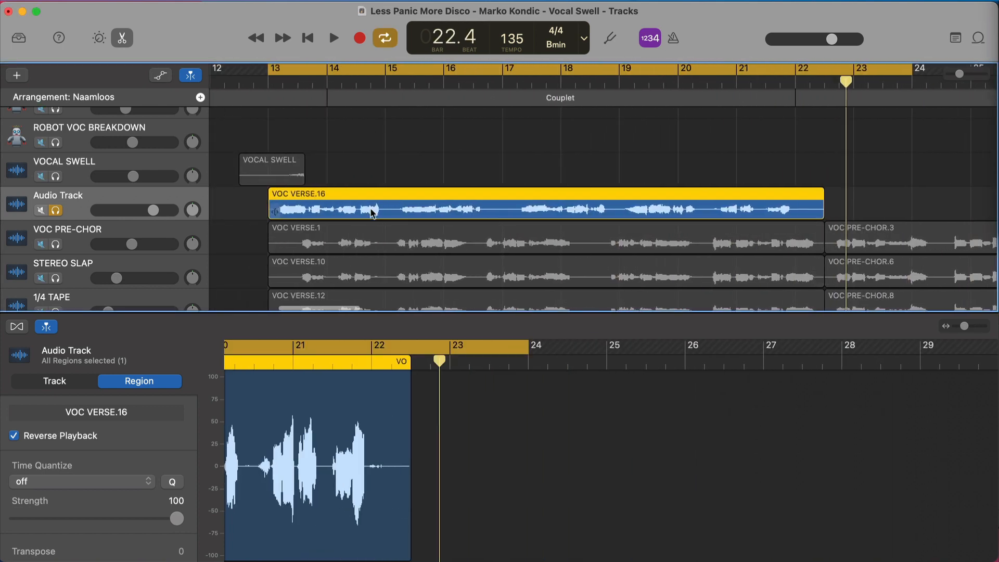
# Step: Add a new audio track and import Vocal Swell2.wav from the AUDIO folder onto it at bar 13
pyautogui.click(20, 76)
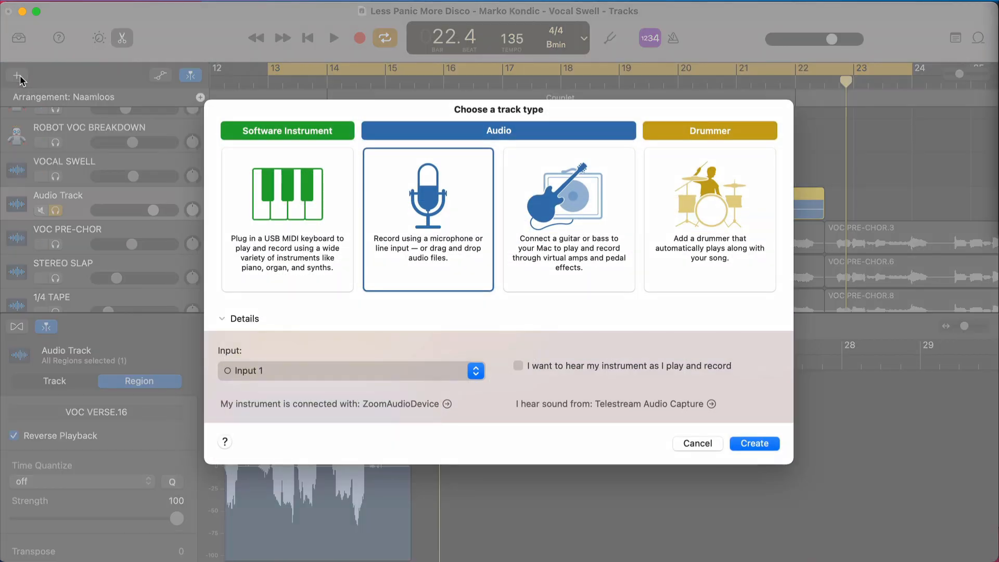
pyautogui.press('Return')
pyautogui.press('super+Tab')
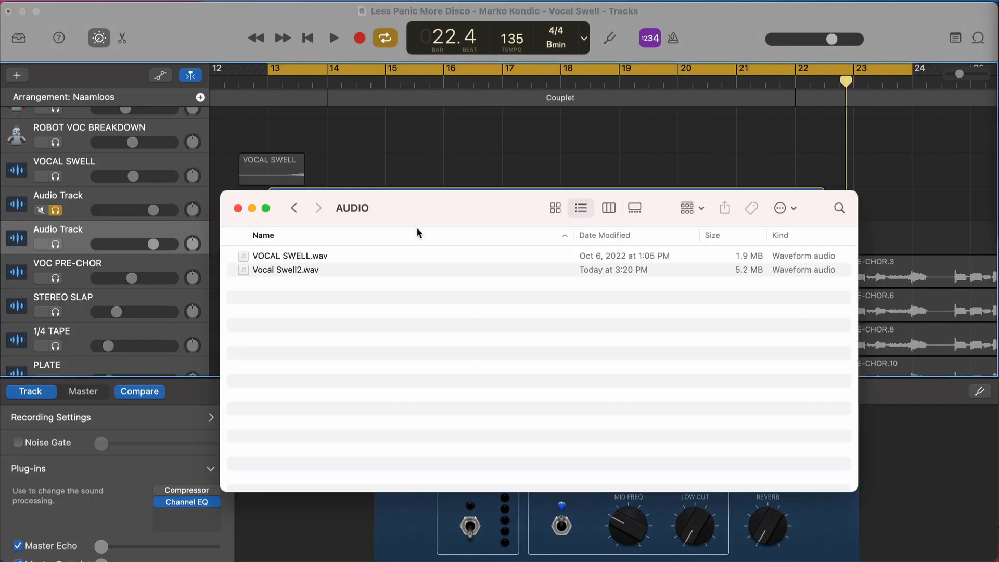
pyautogui.click(305, 271)
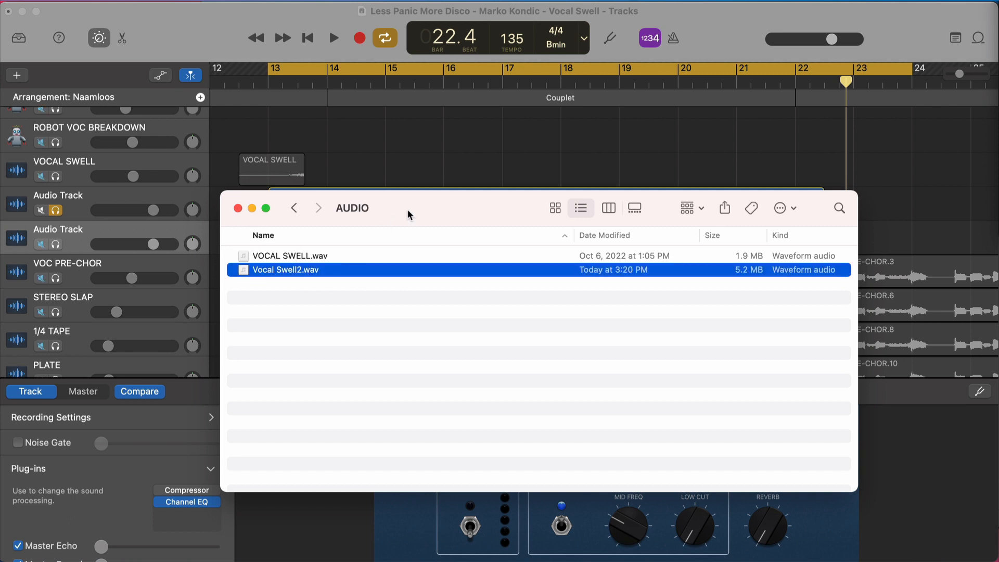
pyautogui.moveTo(407, 208); pyautogui.dragTo(600, 243)
pyautogui.moveTo(474, 307); pyautogui.dragTo(252, 245)
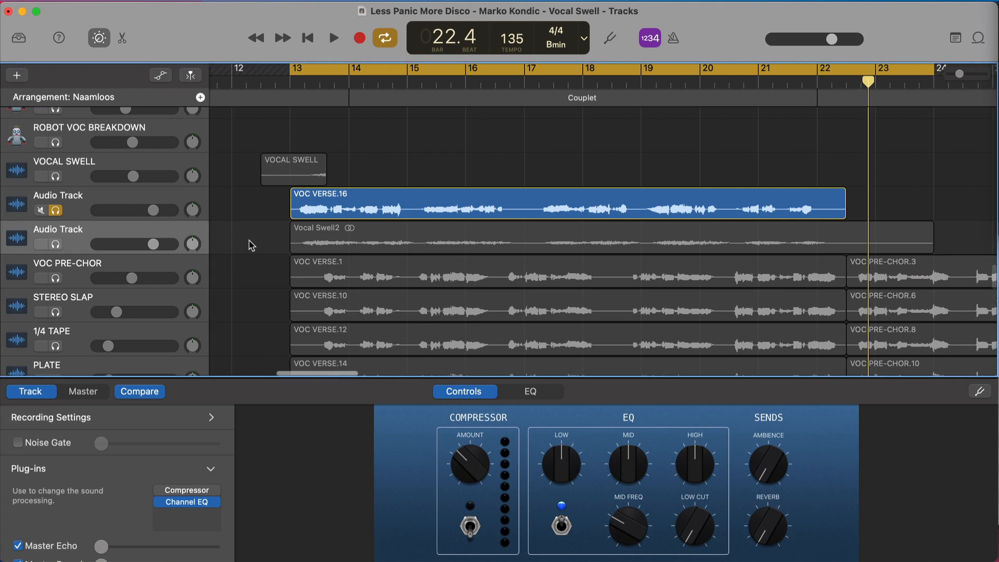
# Step: Solo the new track instead of the copied verse vocal track and listen to Vocal Swell2 from bar 13, beat 2
pyautogui.click(306, 79)
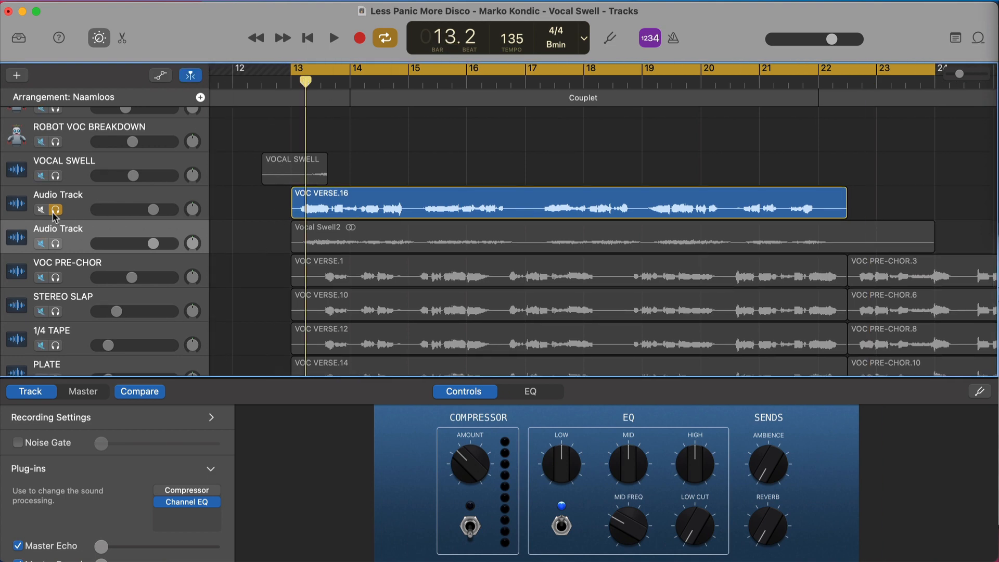
pyautogui.click(56, 209)
pyautogui.click(55, 244)
pyautogui.click(341, 236)
pyautogui.press('space')
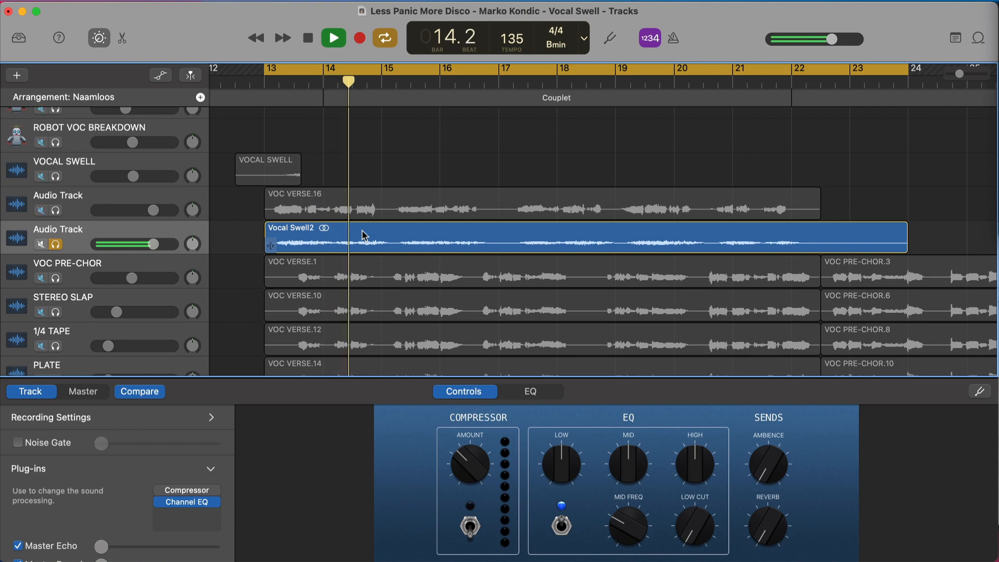
pyautogui.press('space')
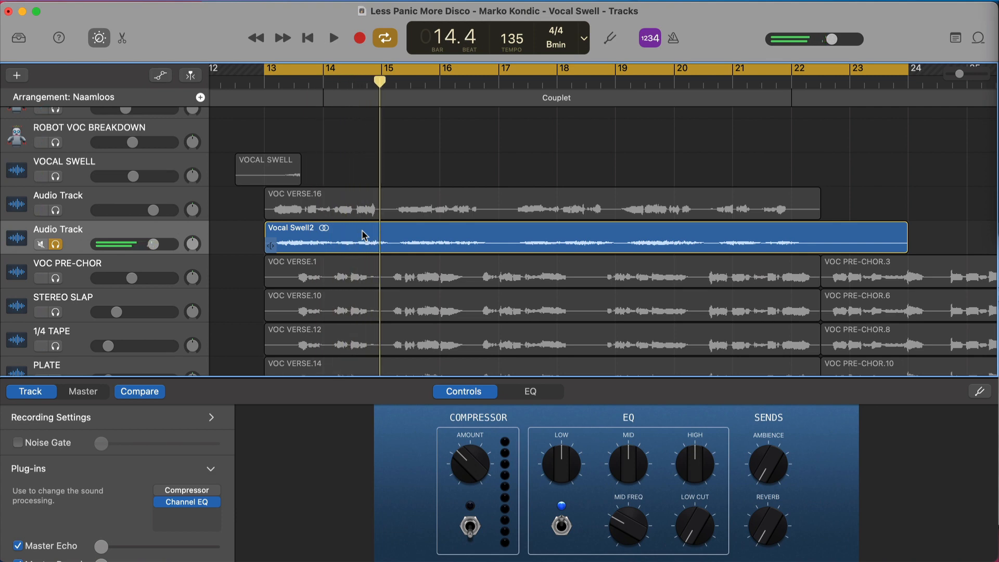
# Step: Show the Vocal Swell2 region in the audio editor and enable Reverse Playback for it
pyautogui.click(364, 235)
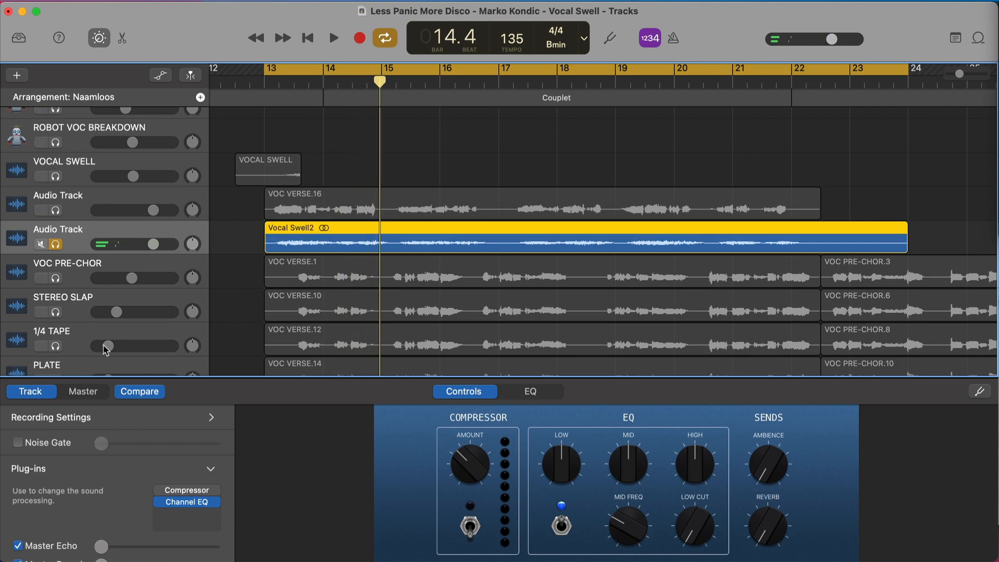
pyautogui.doubleClick(379, 231)
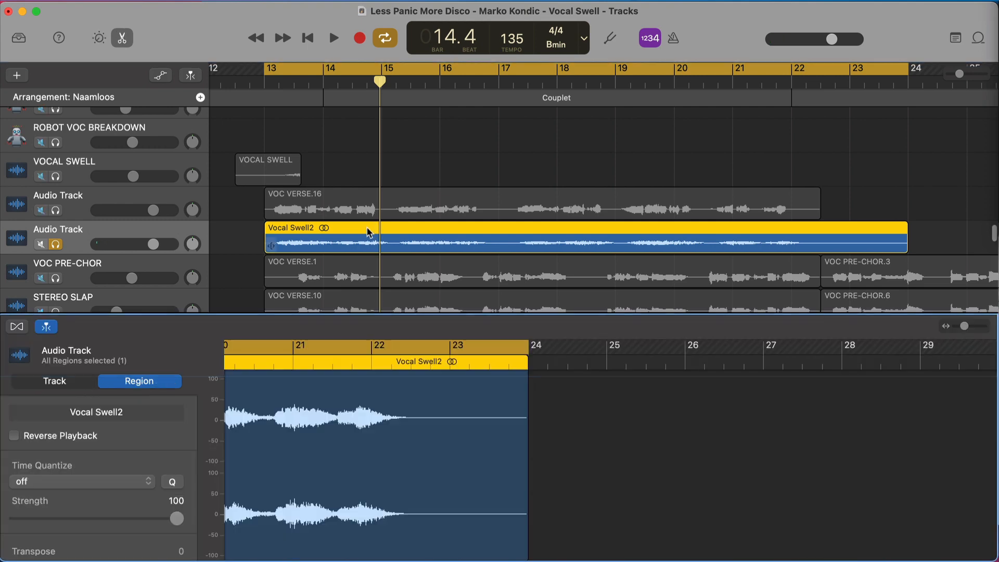
pyautogui.click(123, 40)
pyautogui.click(123, 39)
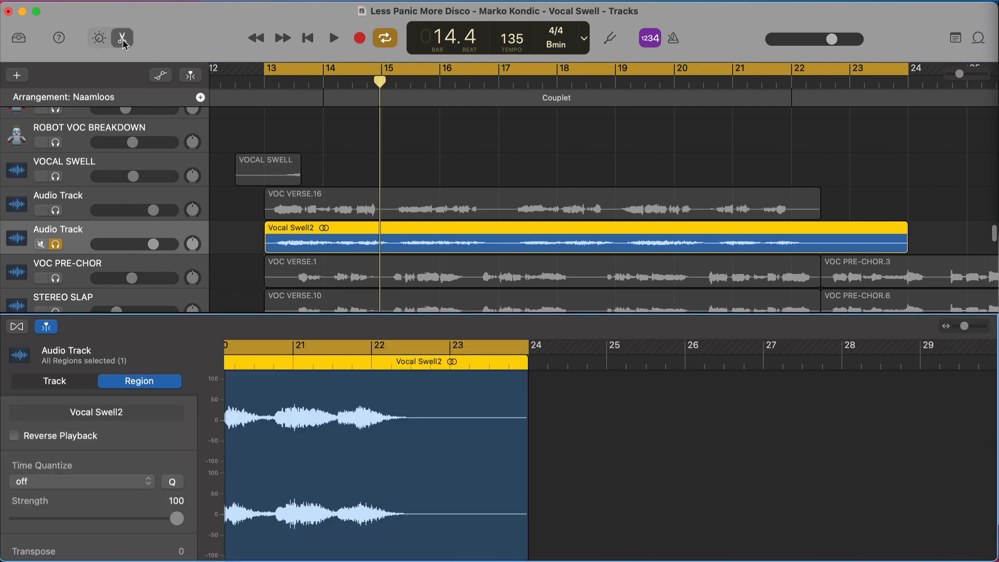
pyautogui.click(14, 436)
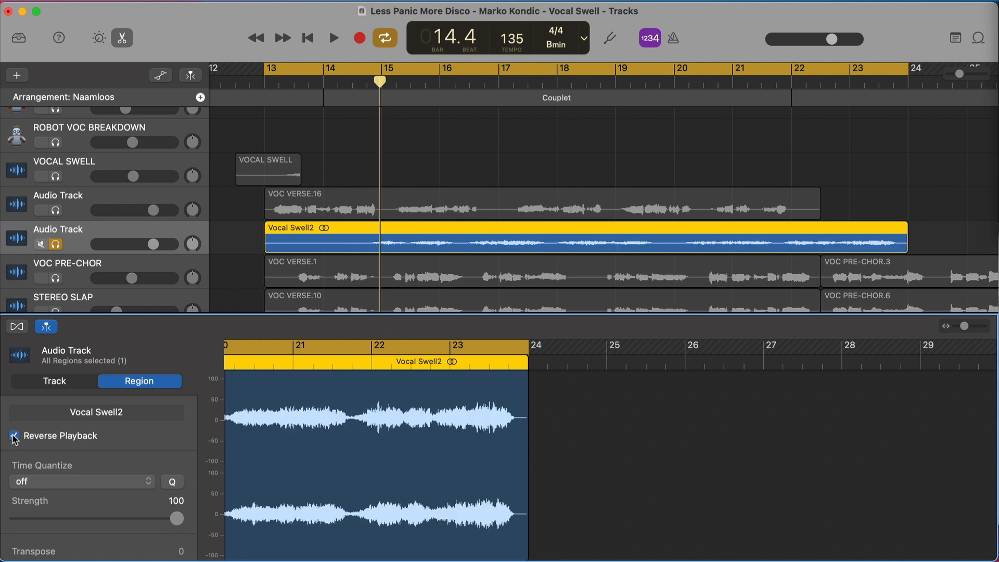
# Step: Move the reversed Vocal Swell2 region earlier, to about bar 11, beat 3, so its audible swell begins at bar 13
pyautogui.hscroll(-5, 408, 249)
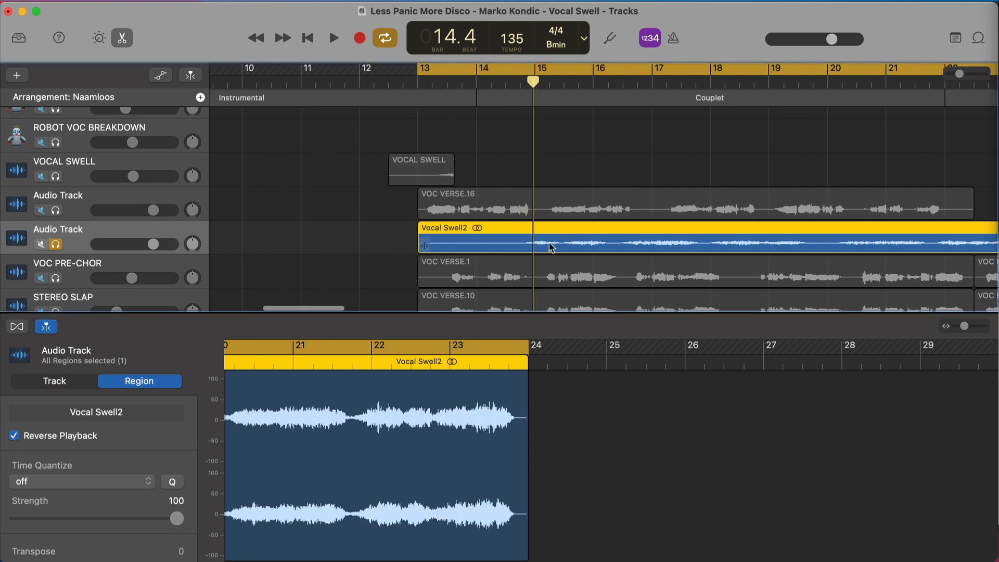
pyautogui.moveTo(548, 246); pyautogui.dragTo(455, 243)
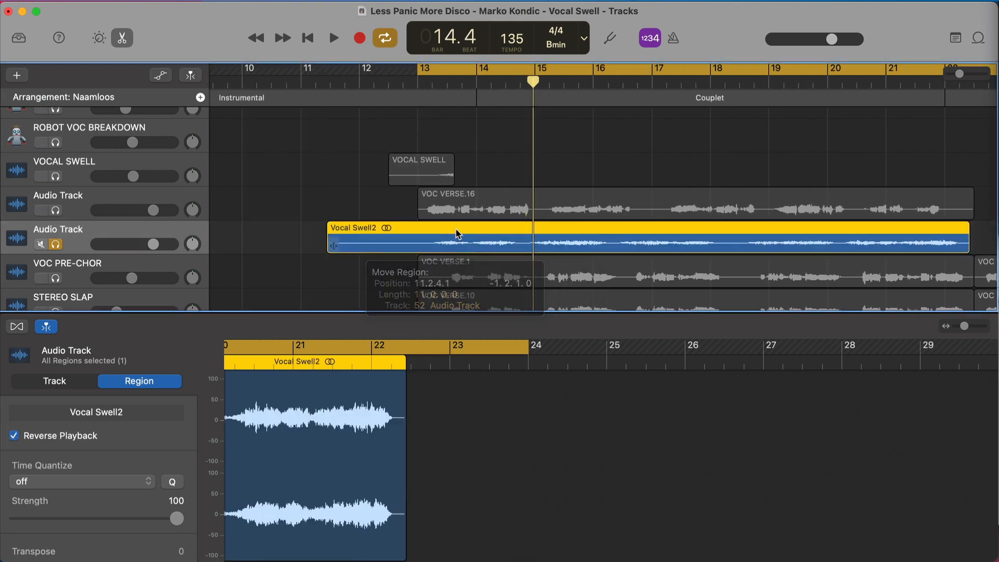
pyautogui.click(420, 82)
pyautogui.scroll(5, 458, 134)
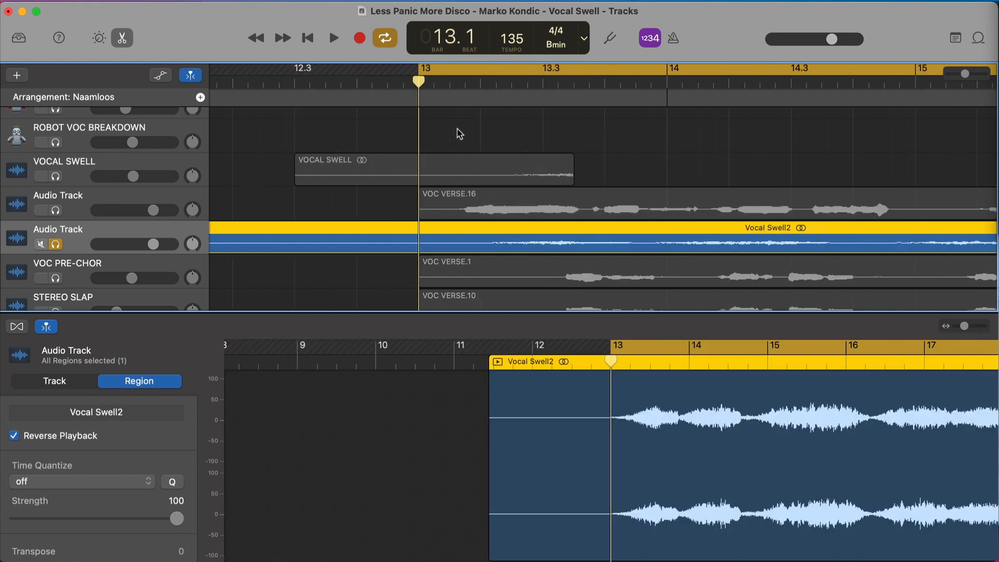
pyautogui.moveTo(558, 249); pyautogui.dragTo(575, 251)
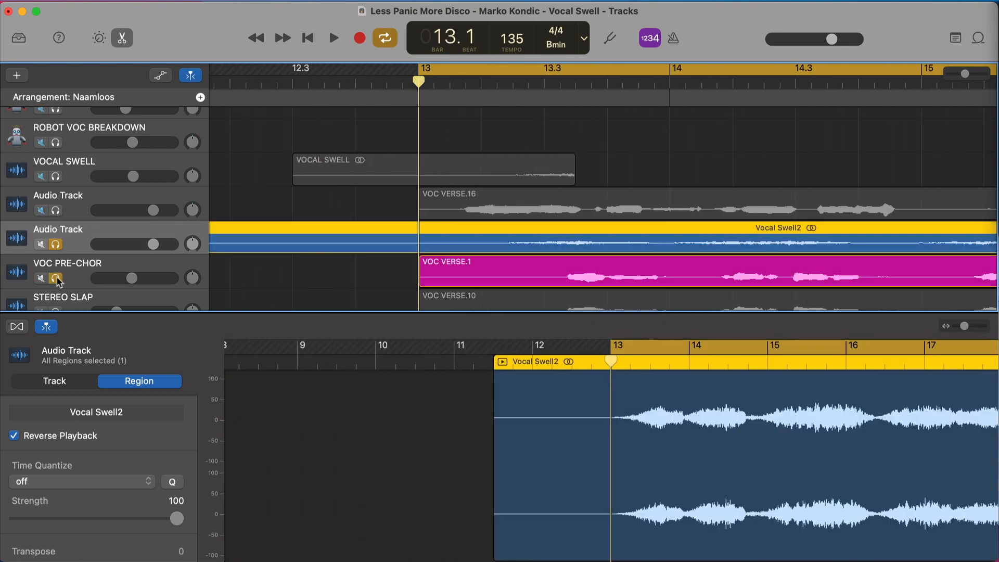
# Step: Listen to the repositioned Vocal Swell2 from bar 13 and stop near the end of bar 14
pyautogui.hscroll(3, 316, 232)
pyautogui.press('space')
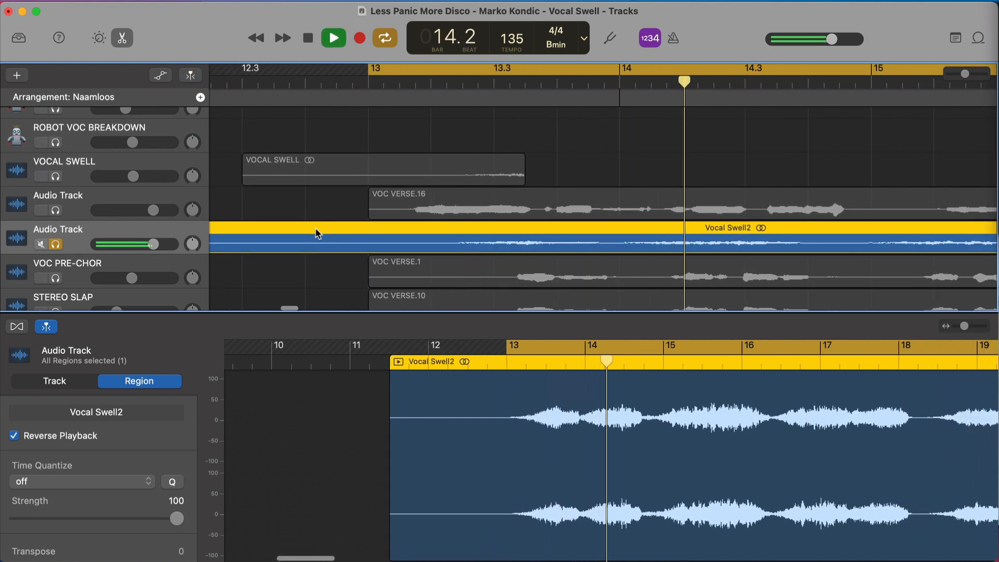
pyautogui.press('space')
pyautogui.hscroll(1, 453, 217)
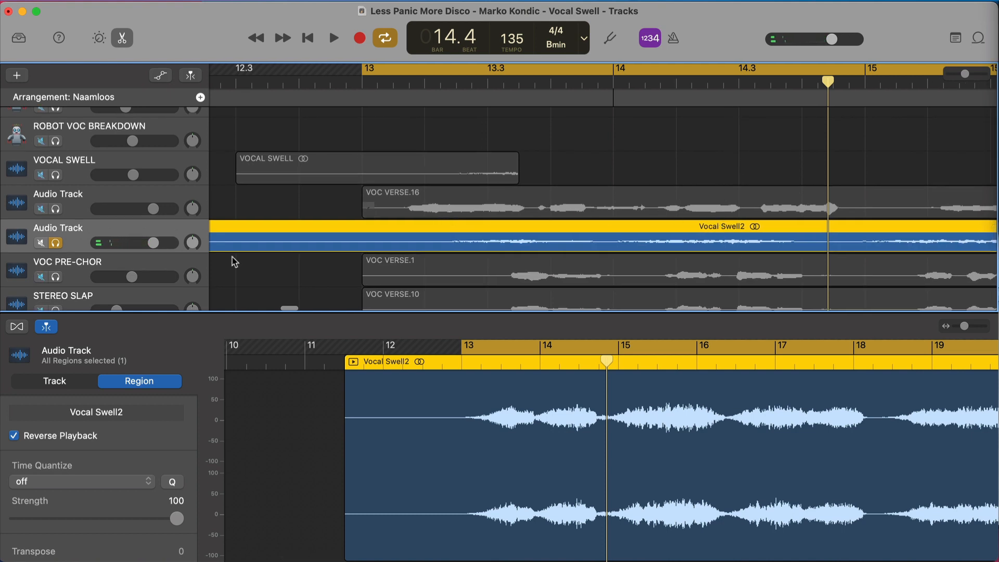
# Step: Solo the VOC PRE-CHOR track too, move Vocal Swell2 slightly later against VOC VERSE.1 and close the audio editor
pyautogui.click(56, 276)
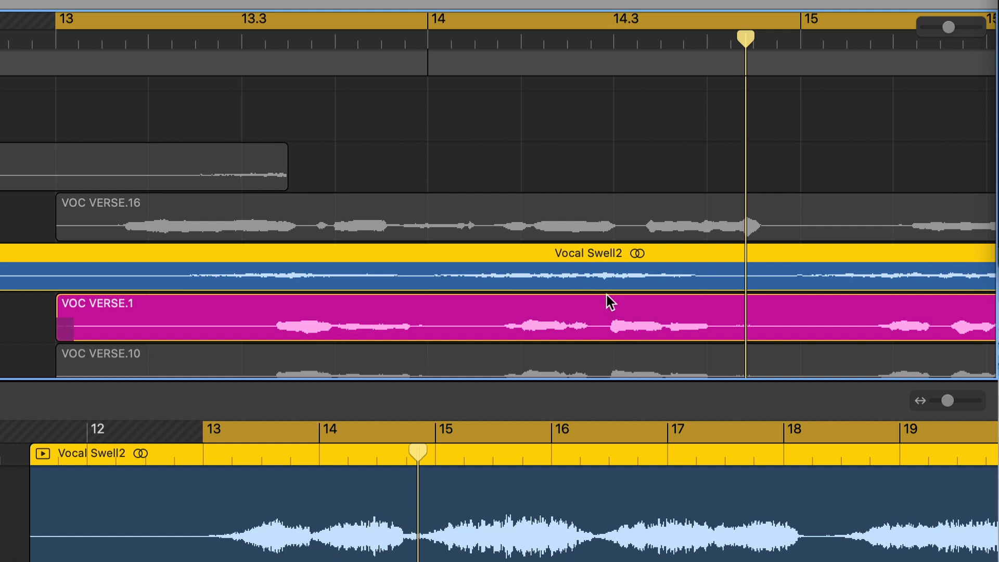
pyautogui.moveTo(604, 282); pyautogui.dragTo(612, 285)
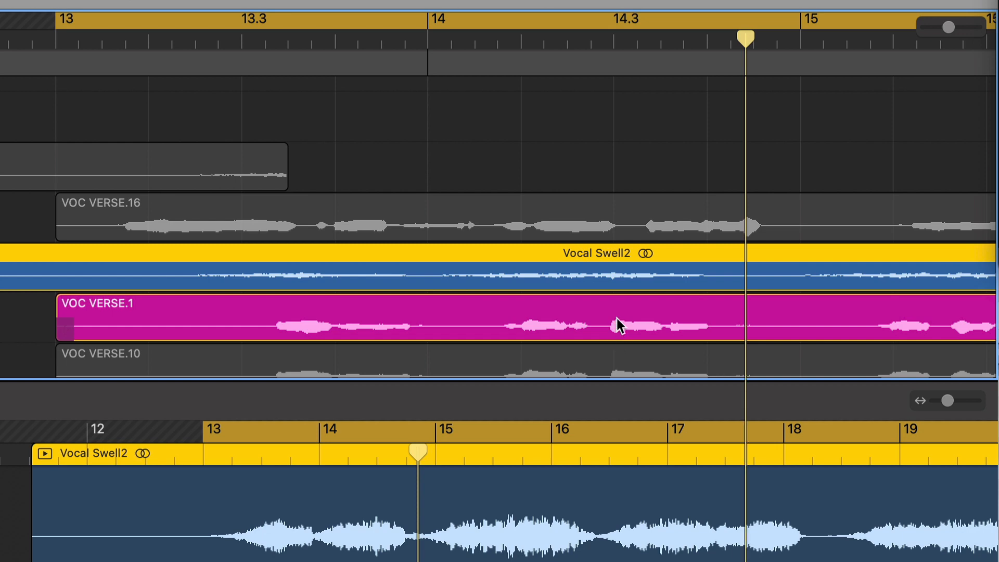
pyautogui.press('e')
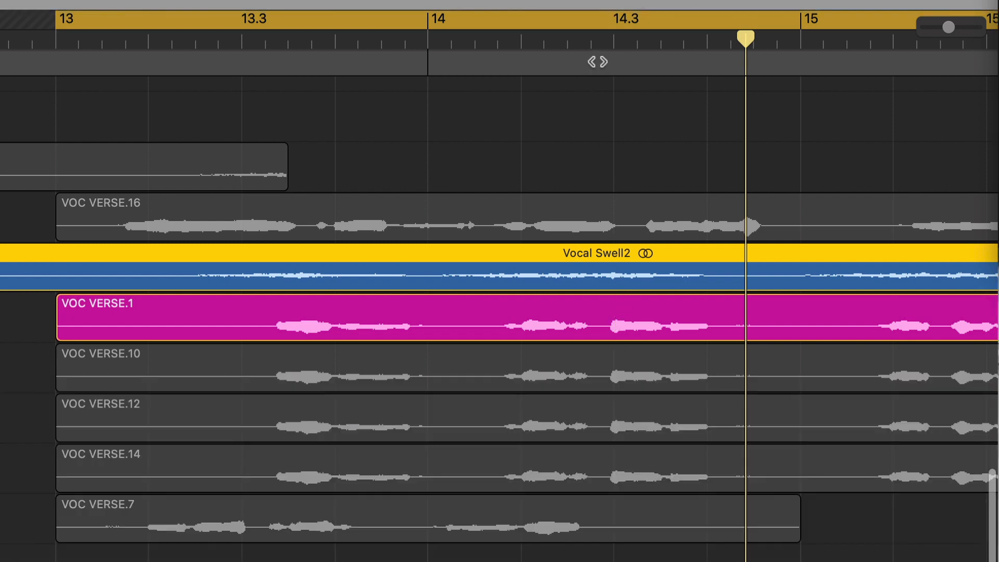
# Step: Inspect how Vocal Swell2's waveform lines up with the VOC VERSE.1 waveform around bar 14, beat 3
pyautogui.moveTo(596, 40); pyautogui.dragTo(614, 39)
pyautogui.scroll(5, 633, 224)
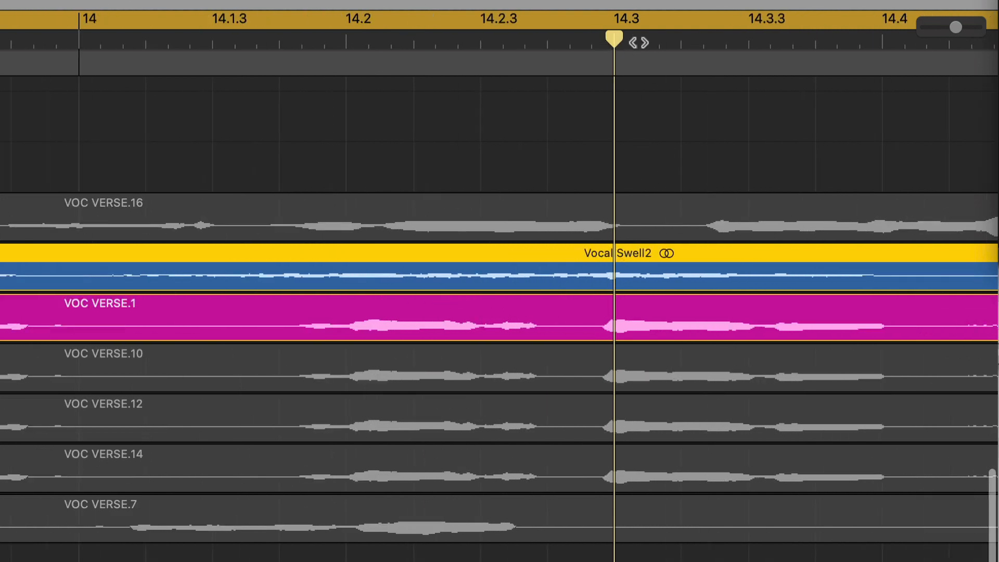
pyautogui.click(673, 42)
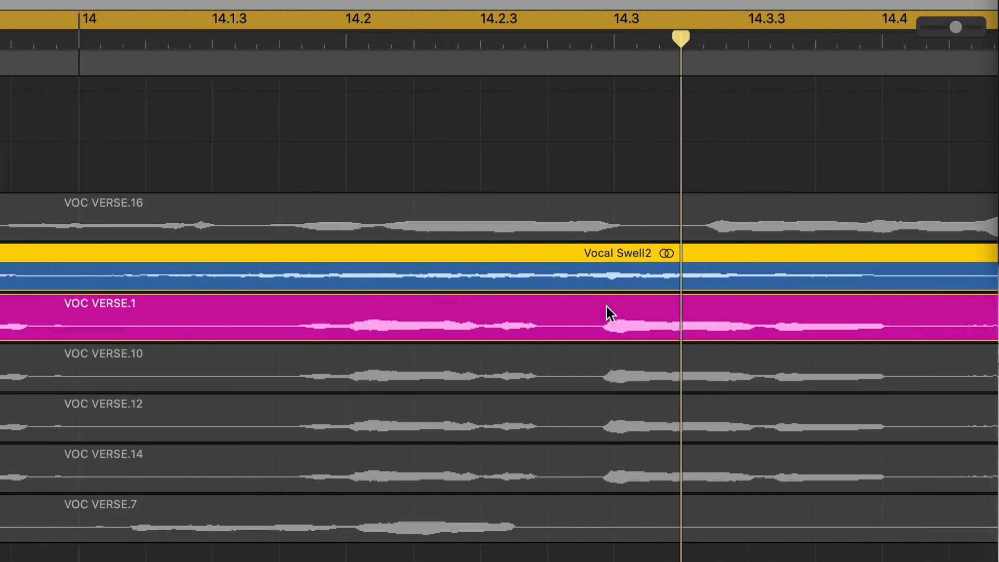
pyautogui.scroll(-5, 585, 297)
pyautogui.hscroll(3, 585, 296)
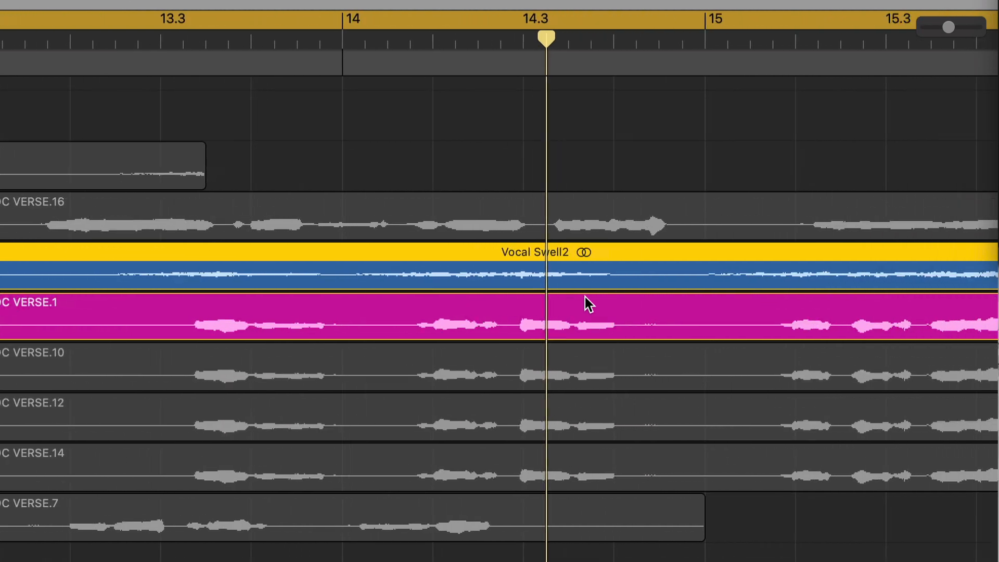
pyautogui.hscroll(-2, 585, 297)
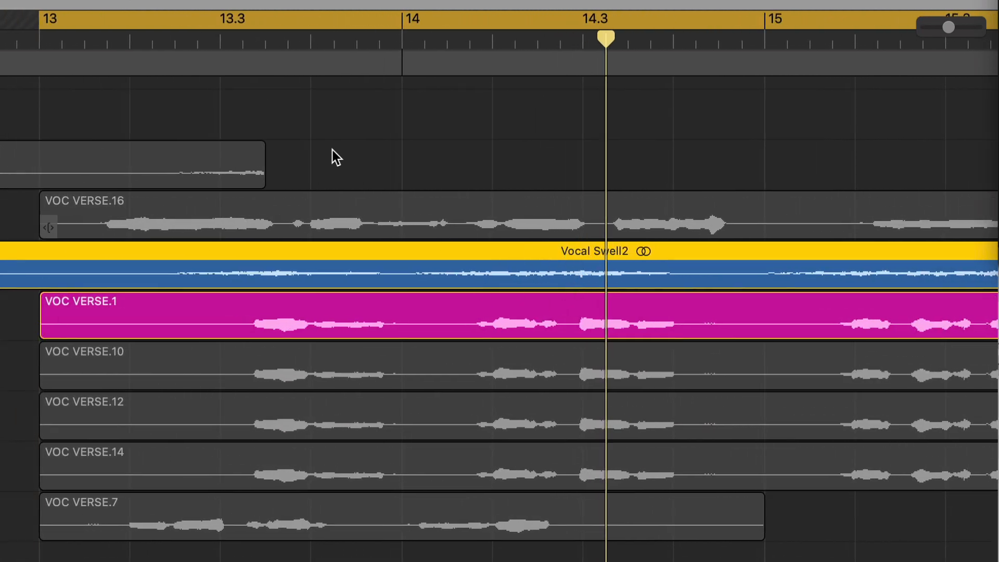
# Step: Listen to the soloed swell and verse vocal from bar 13 and lower the swell track's volume to about the verse vocal's level
pyautogui.click(100, 41)
pyautogui.press('space')
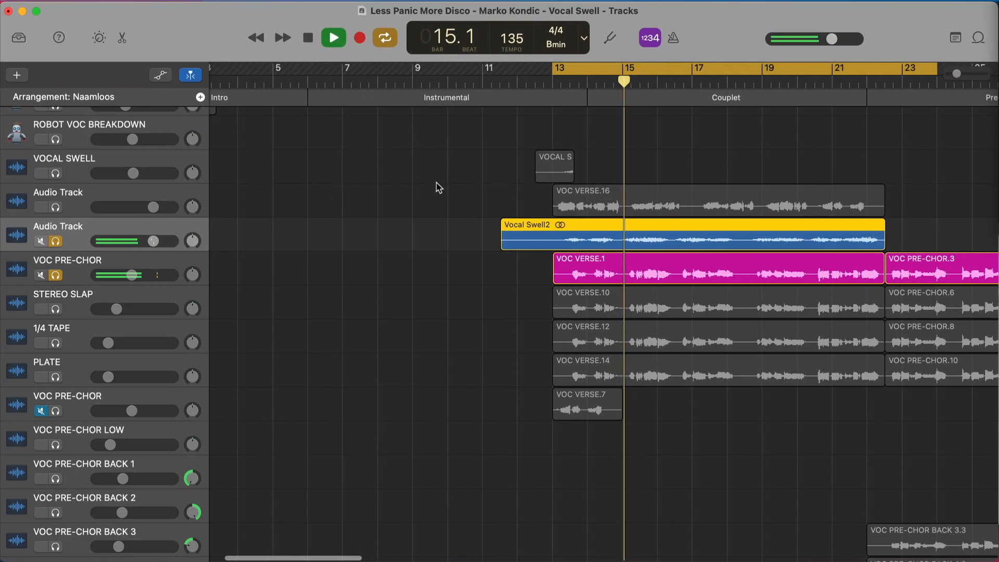
pyautogui.press('super+f')
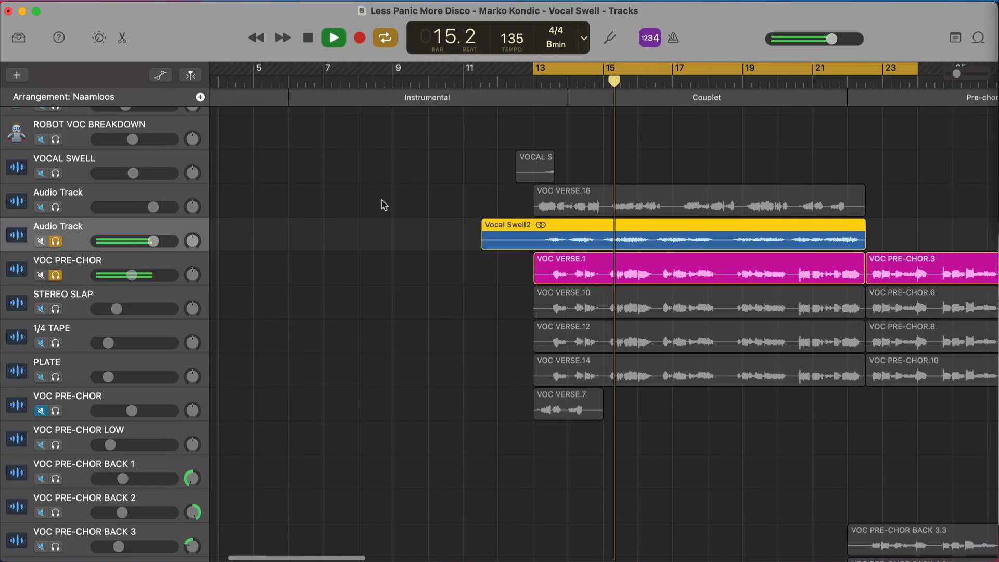
pyautogui.press('space')
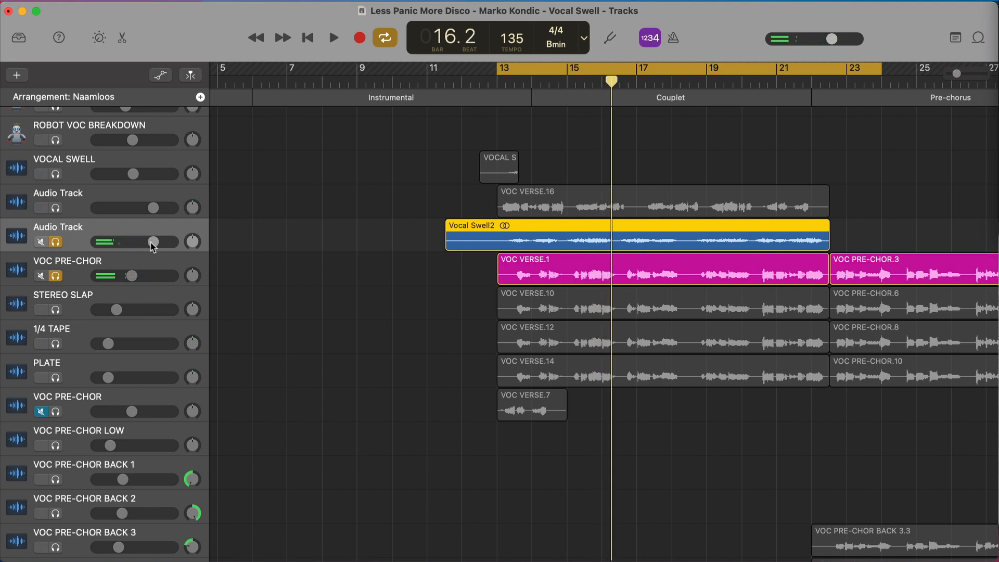
pyautogui.moveTo(153, 242); pyautogui.dragTo(134, 242)
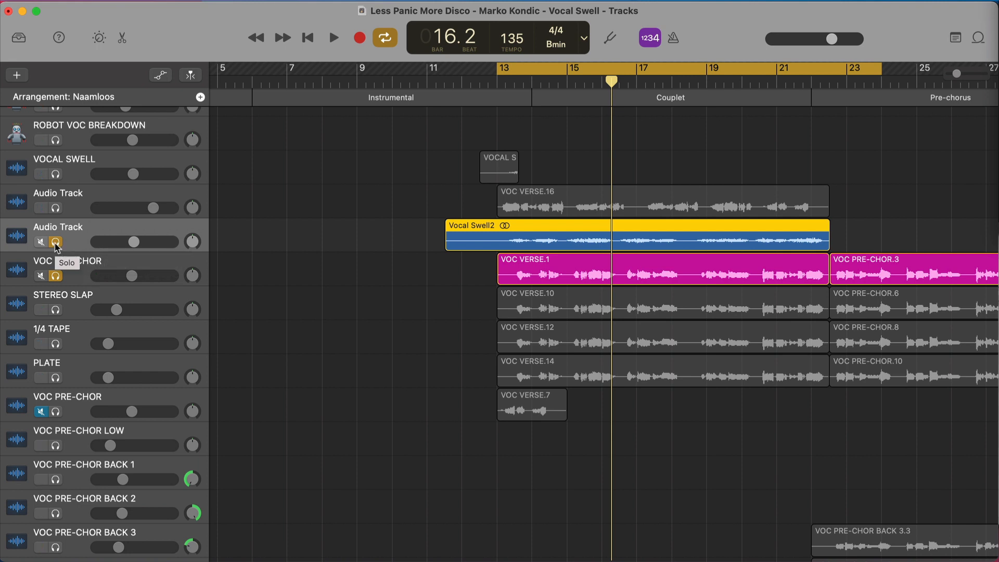
# Step: Unsolo both tracks, mute the older VOCAL SWELL track and the VOC VERSE.16 track, and listen to the mix until bar 16
pyautogui.click(56, 275)
pyautogui.click(41, 174)
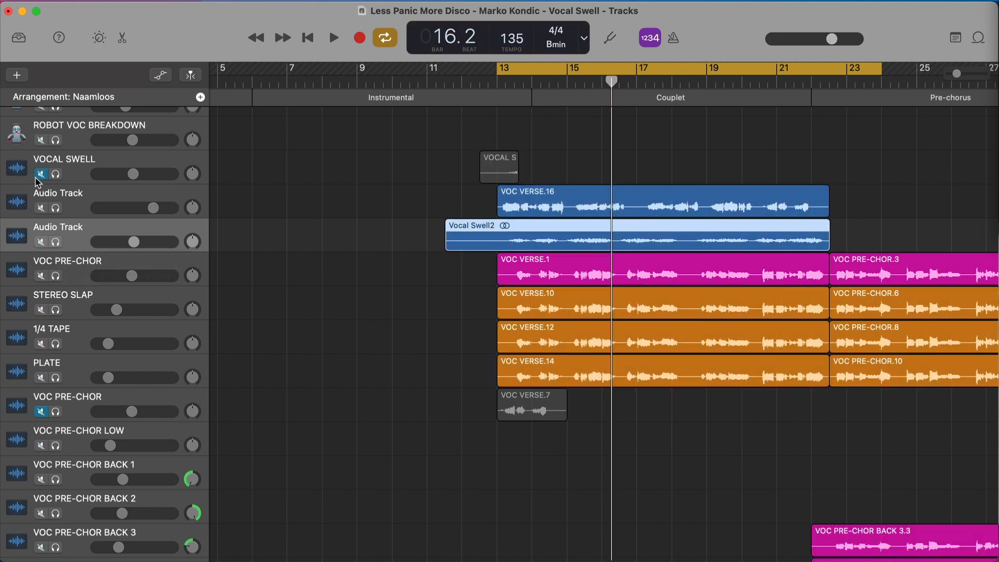
pyautogui.click(41, 208)
pyautogui.press('space')
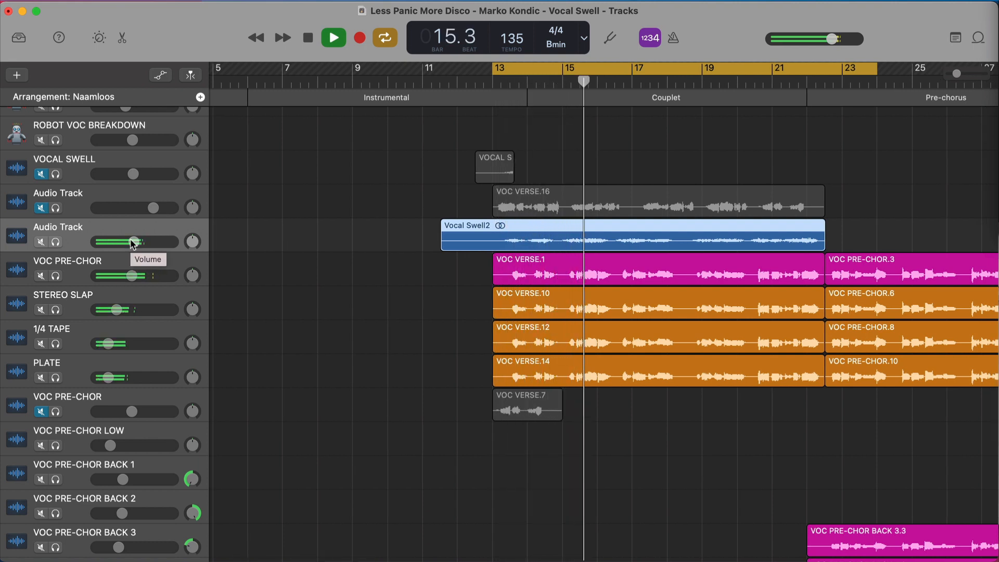
pyautogui.press('space')
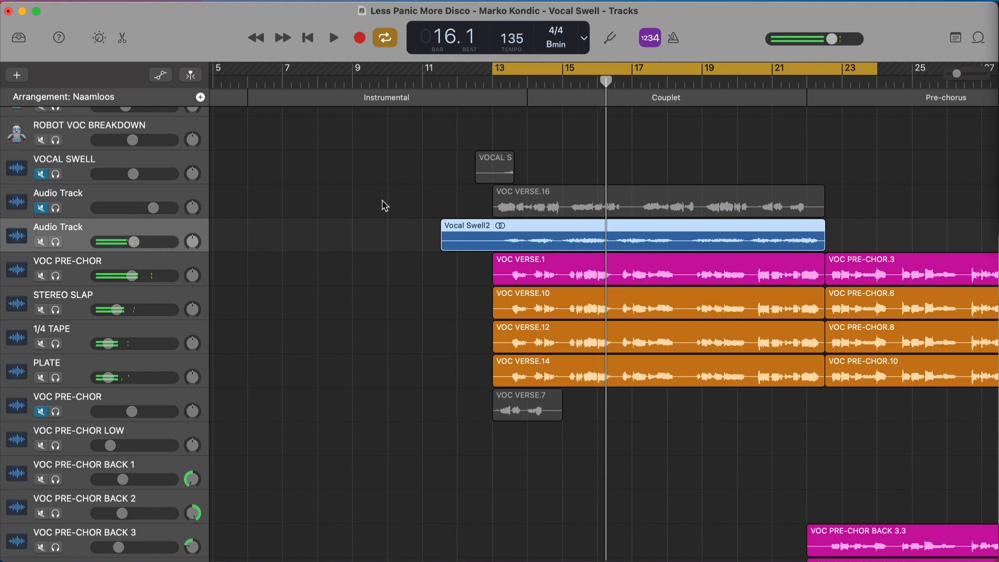
# Step: Turn off cycling, split Vocal Swell2 at 13.3.3 near the start of the first verse vocal phrase and delete the part after it
pyautogui.scroll(5, 385, 206)
pyautogui.hscroll(-5, 385, 205)
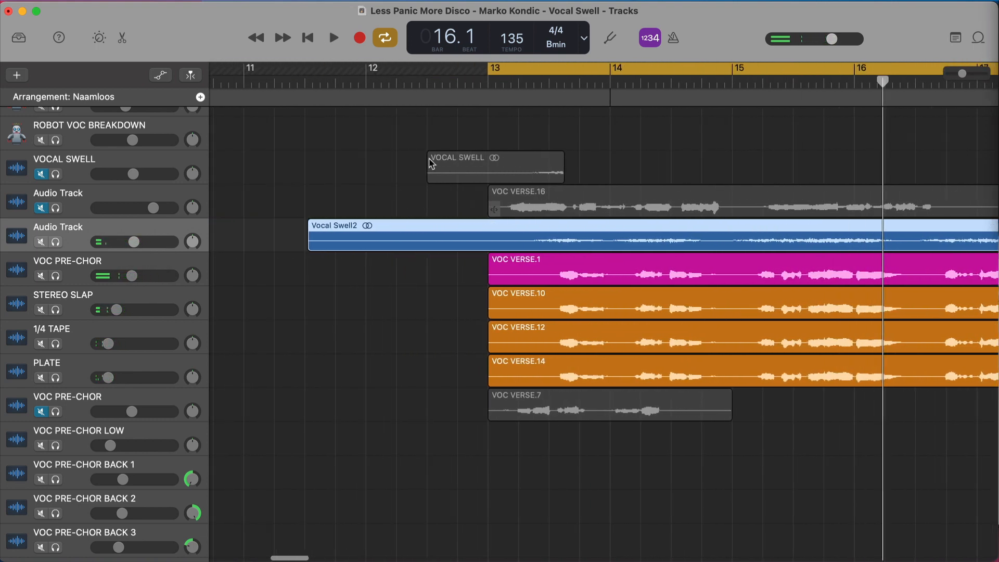
pyautogui.press('c')
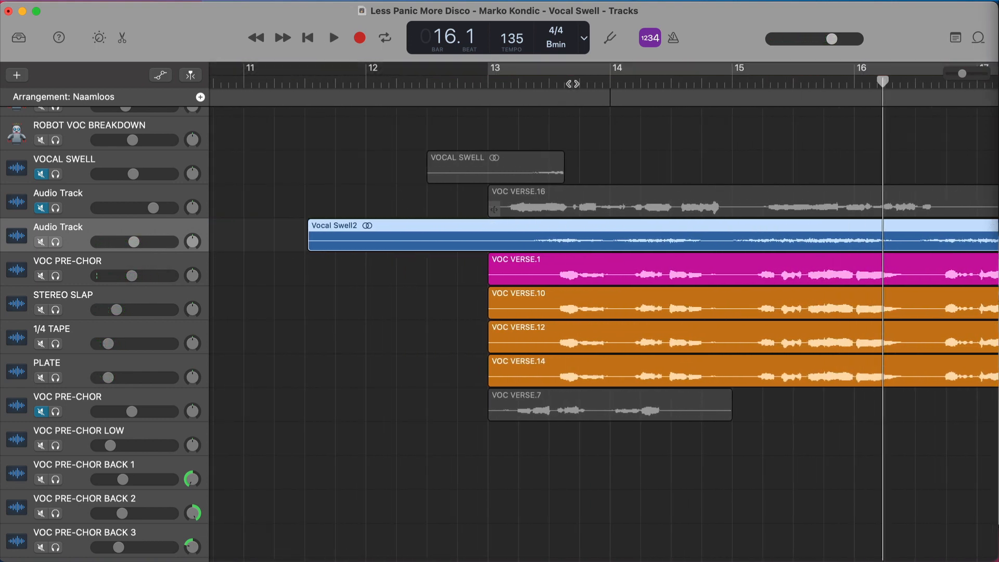
pyautogui.click(571, 83)
pyautogui.scroll(4, 572, 83)
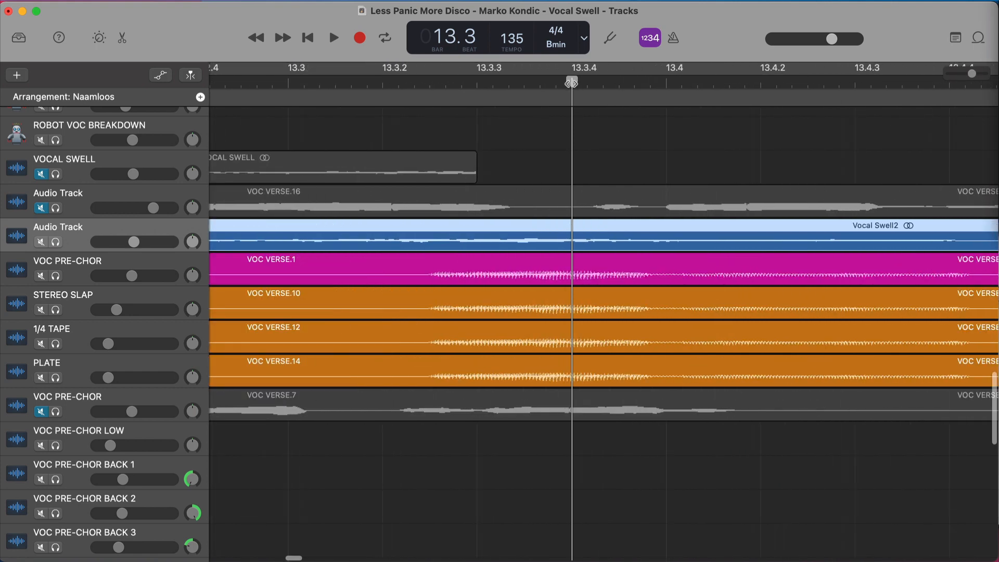
pyautogui.scroll(-3, 572, 83)
pyautogui.click(533, 83)
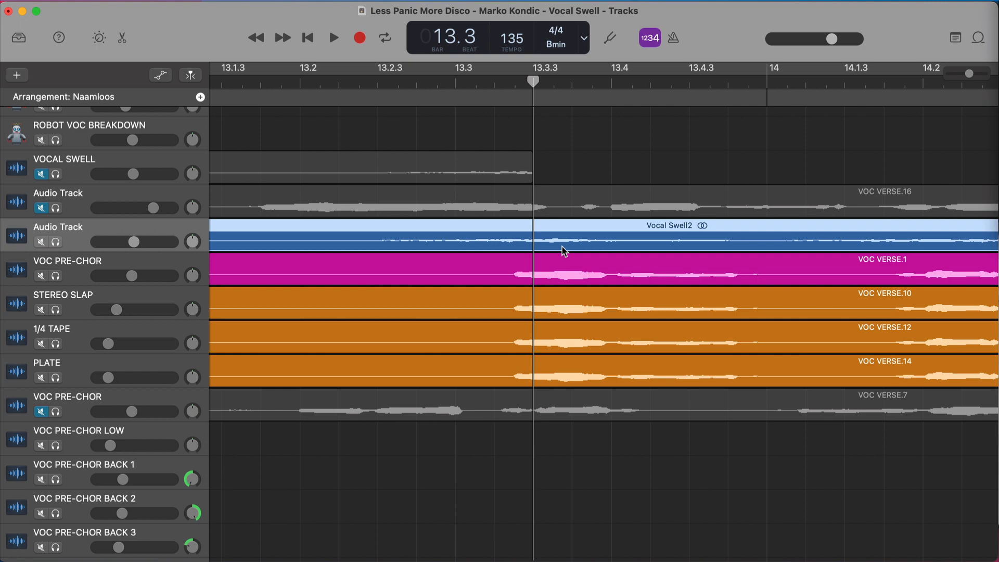
pyautogui.press('super+t')
pyautogui.scroll(-6, 565, 251)
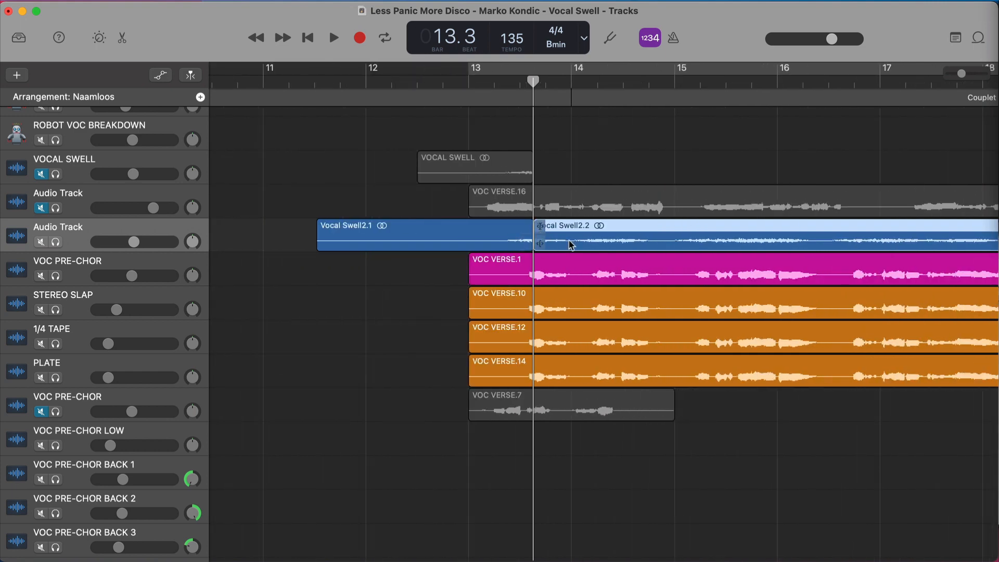
pyautogui.press('Delete')
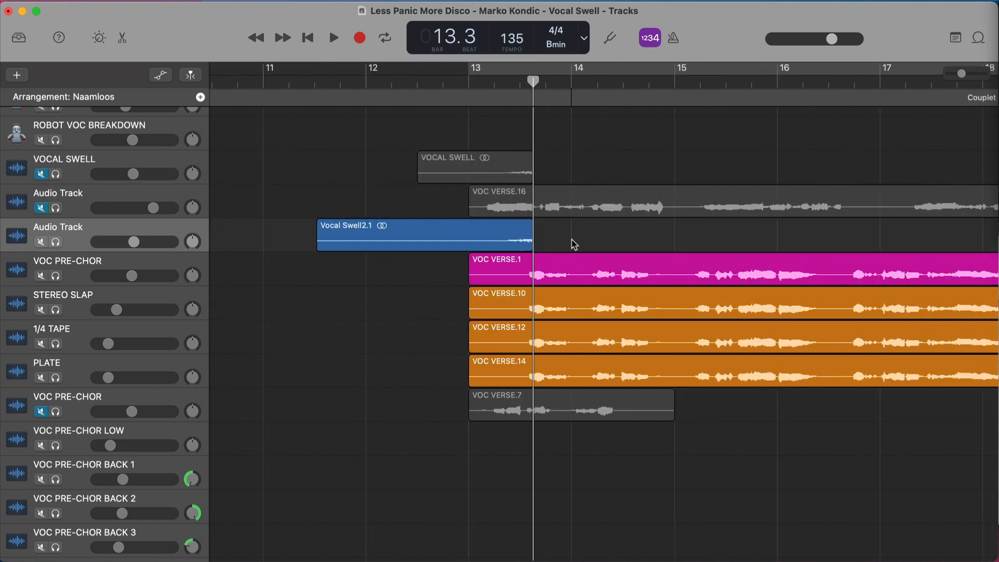
# Step: Listen to the trimmed swell leading into the verse, set its track volume to -5.2 dB and return the playhead to bar 13
pyautogui.click(495, 83)
pyautogui.press('space')
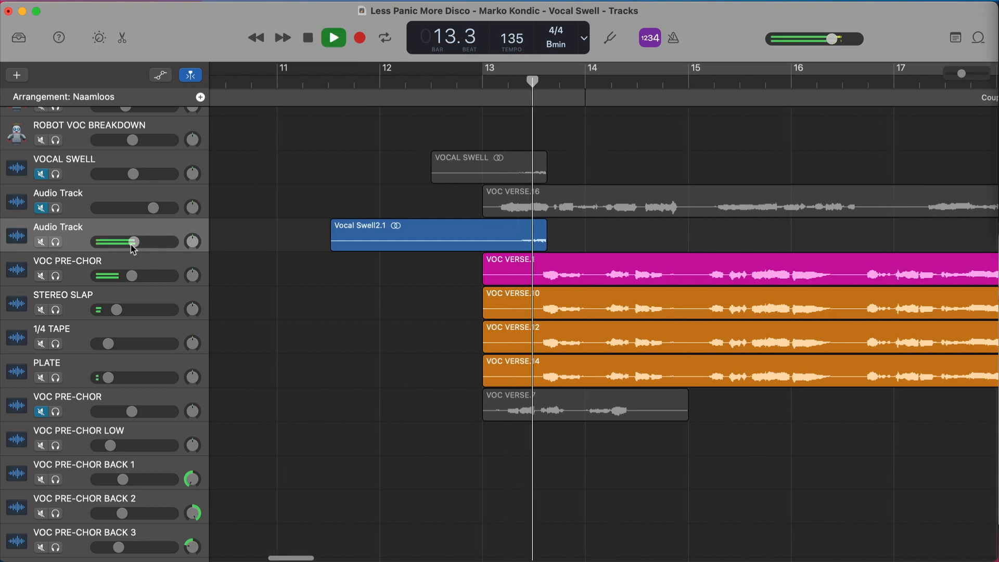
pyautogui.moveTo(133, 247)
pyautogui.press('space')
pyautogui.moveTo(133, 246); pyautogui.dragTo(137, 245)
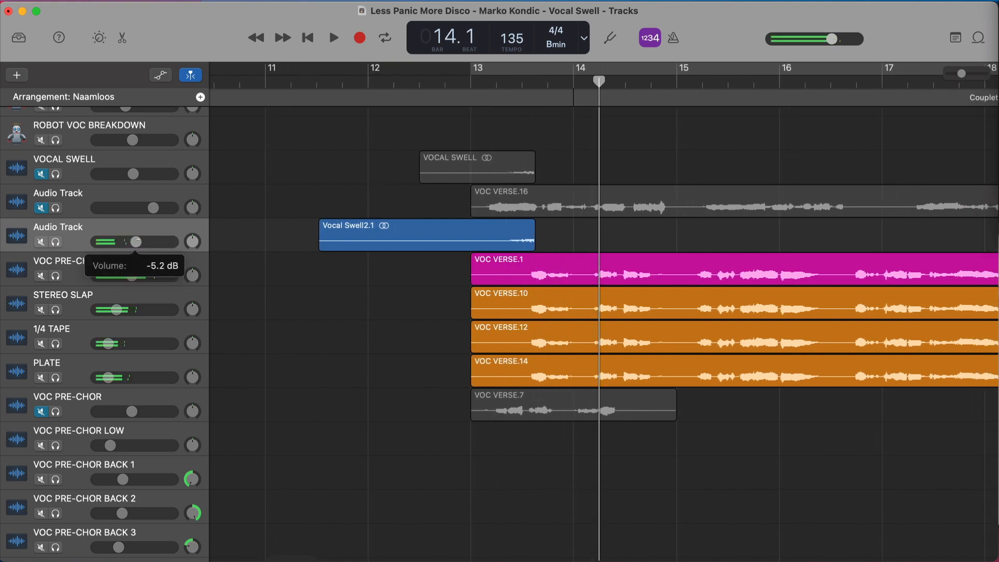
pyautogui.click(473, 86)
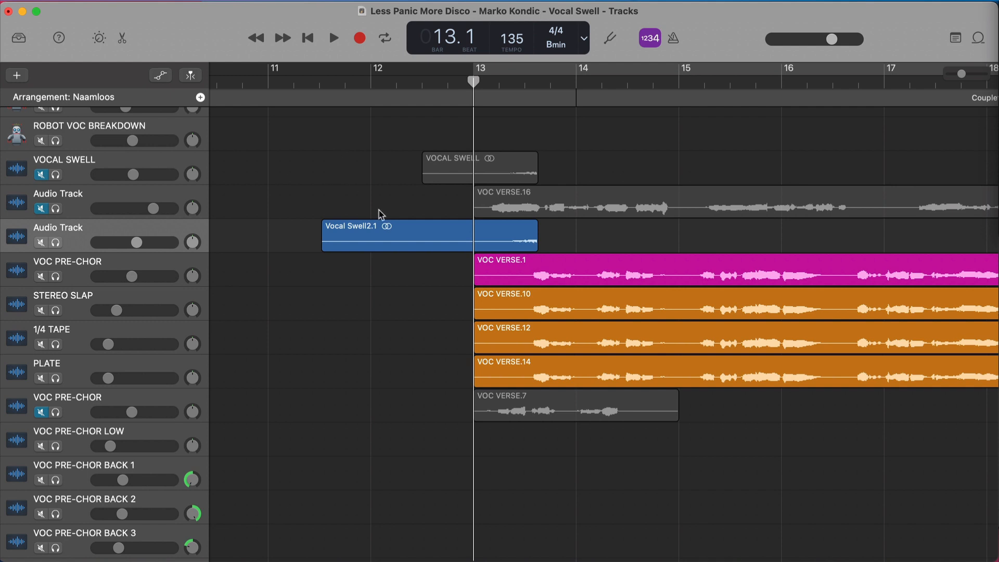
# Step: Show the Smart Controls of the Vocal Swell2.1 track and rename the track VOCAL SWELL
pyautogui.press('b')
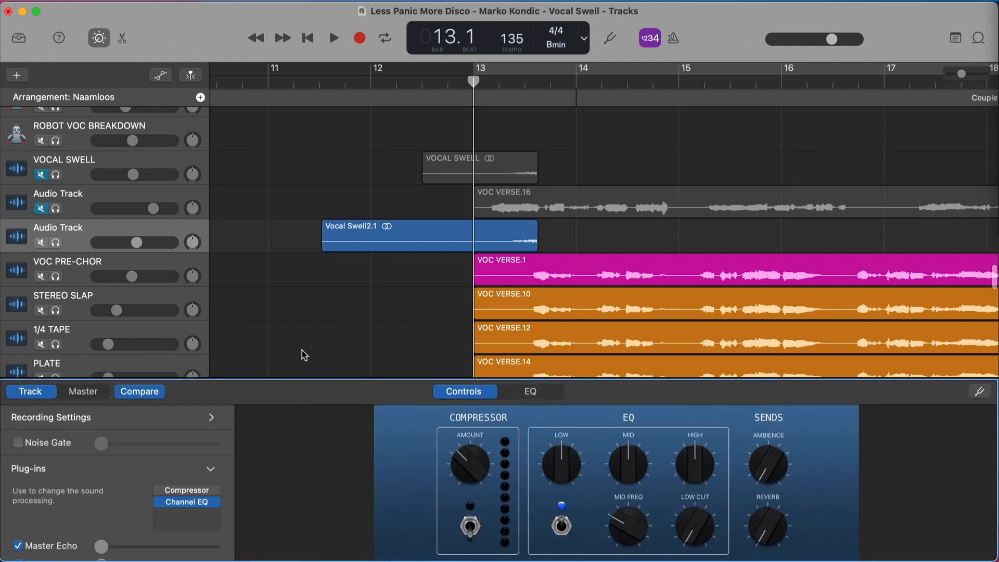
pyautogui.scroll(-1, 318, 294)
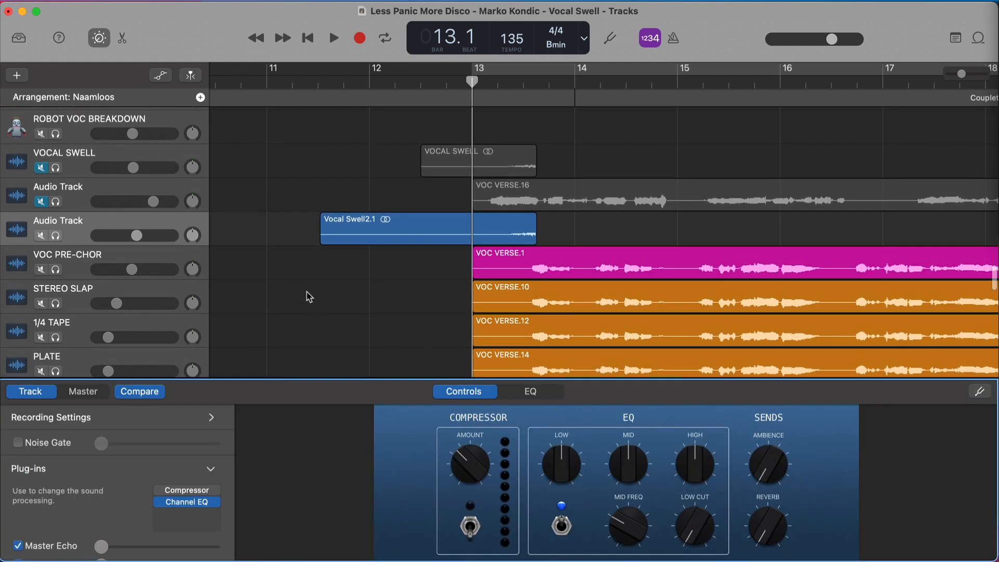
pyautogui.doubleClick(77, 222)
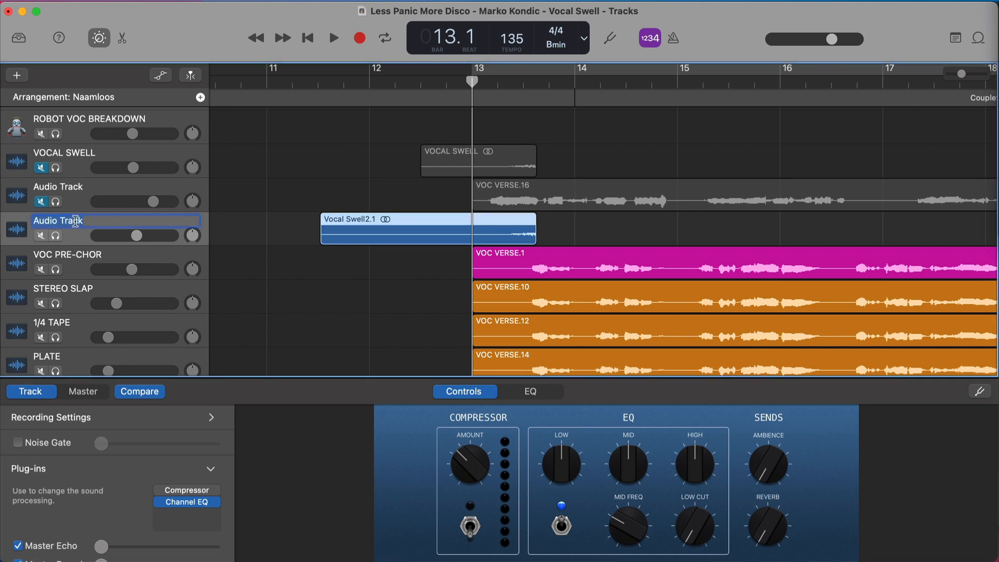
pyautogui.write('VOCAL SWELL')
pyautogui.click(255, 298)
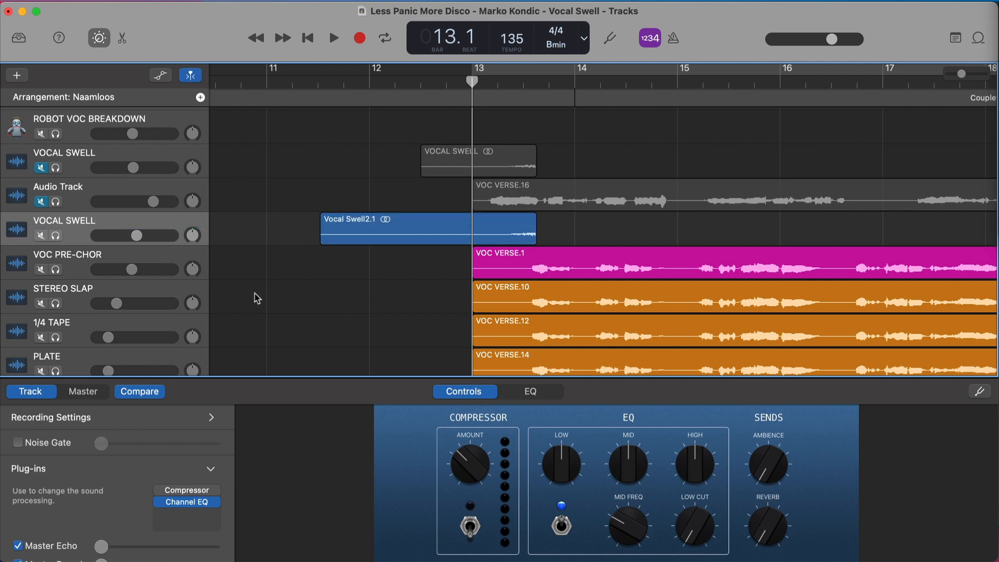
# Step: Solo and listen to the renamed VOCAL SWELL track from bar 13, and extend the end of Vocal Swell2.1 to just before bar 15
pyautogui.hscroll(3, 341, 284)
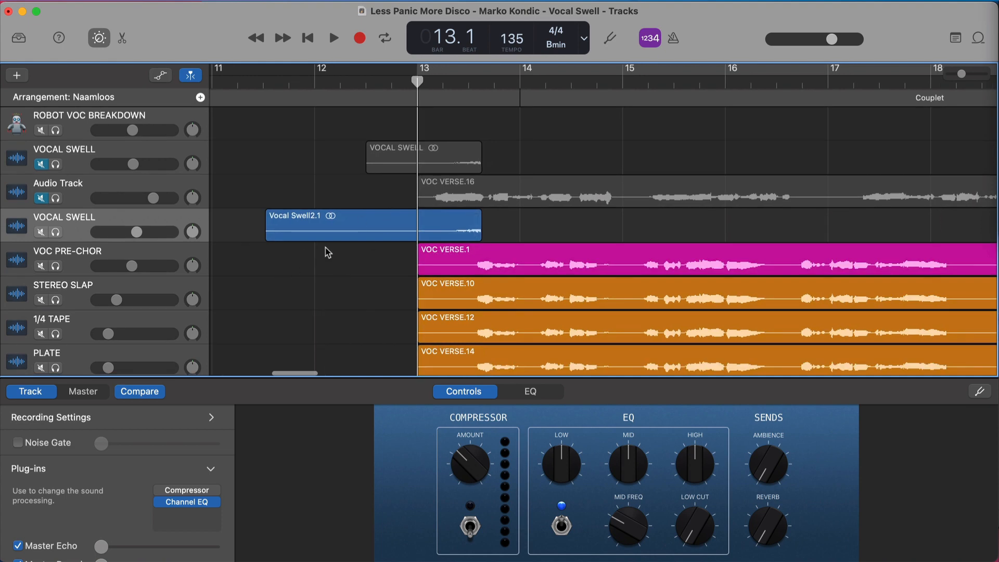
pyautogui.hscroll(1, 388, 223)
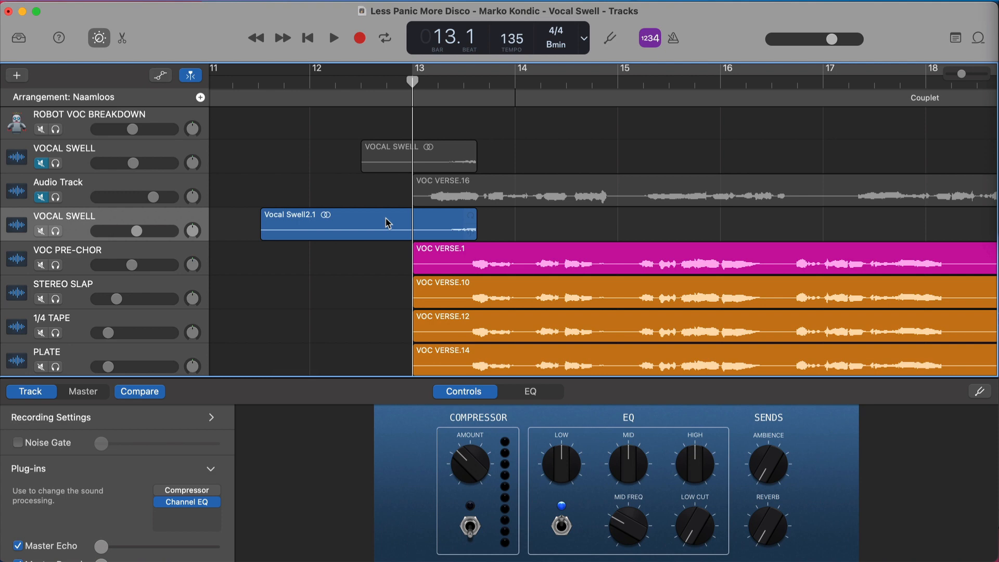
pyautogui.hscroll(1, 387, 222)
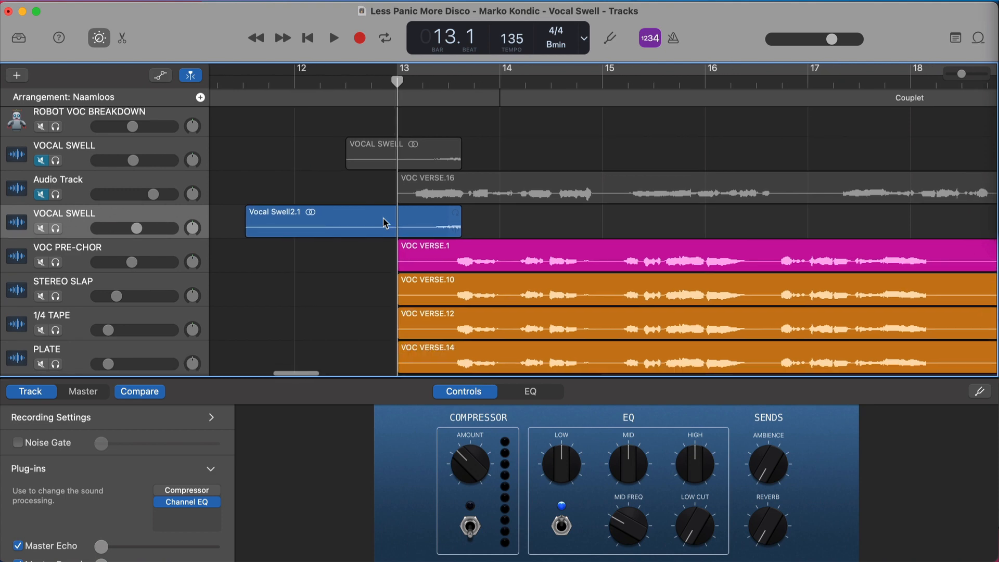
pyautogui.press('s')
pyautogui.hscroll(1, 368, 225)
pyautogui.press('space')
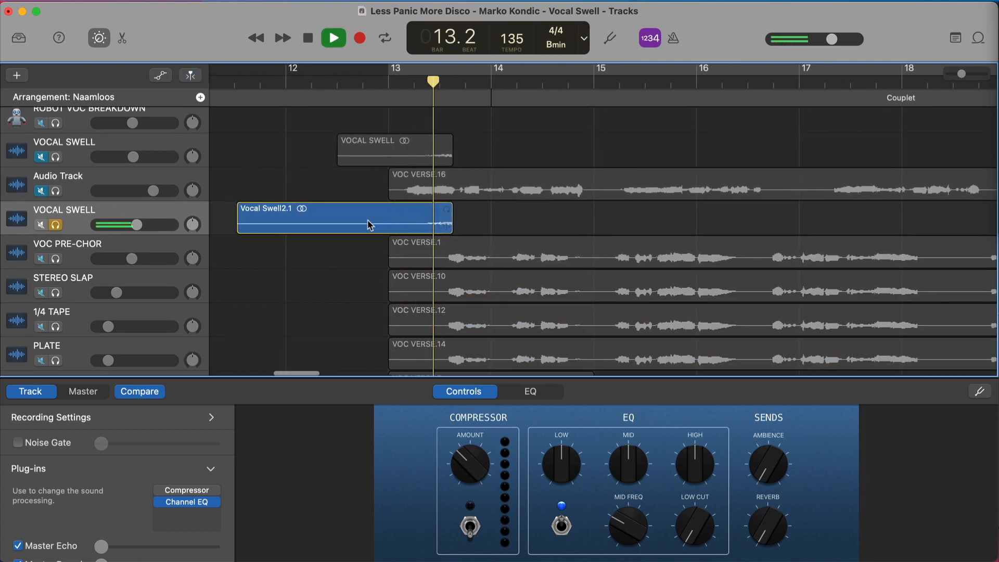
pyautogui.press('space')
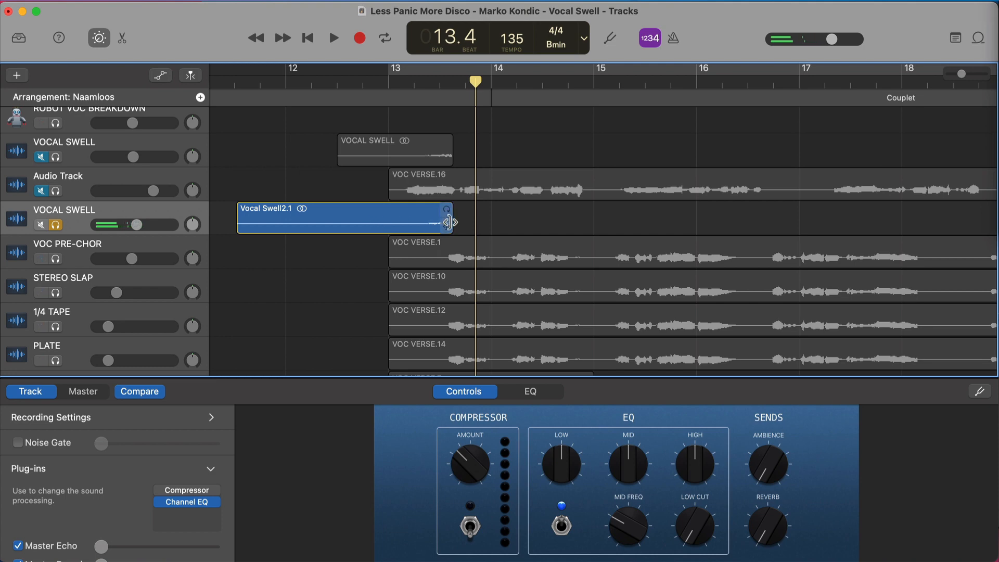
pyautogui.click(446, 223)
pyautogui.moveTo(534, 225); pyautogui.dragTo(587, 224)
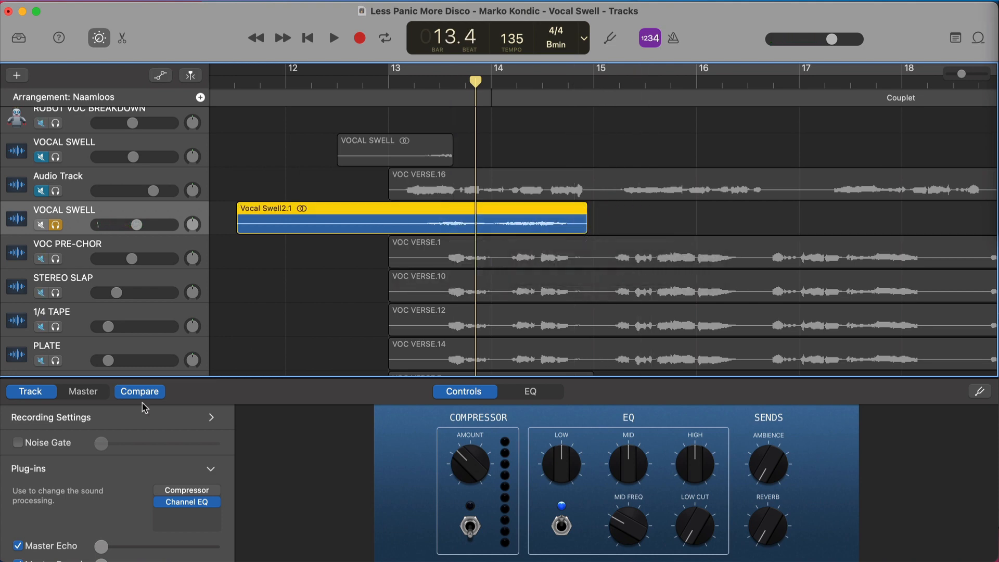
# Step: Add a Chorus plug-in to the VOCAL SWELL track and listen to the swell with it from bar 13
pyautogui.click(189, 525)
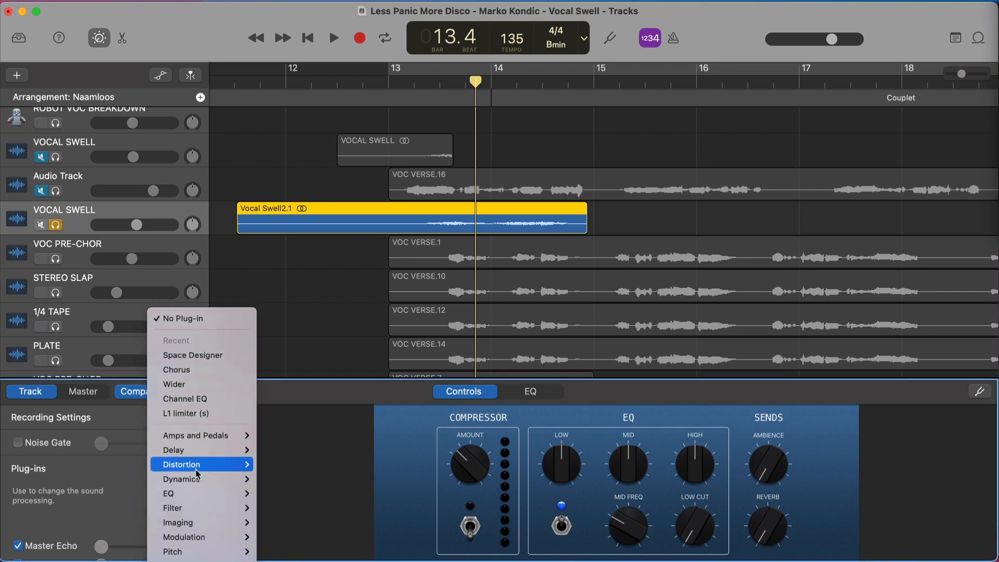
pyautogui.moveTo(198, 473)
pyautogui.moveTo(201, 499)
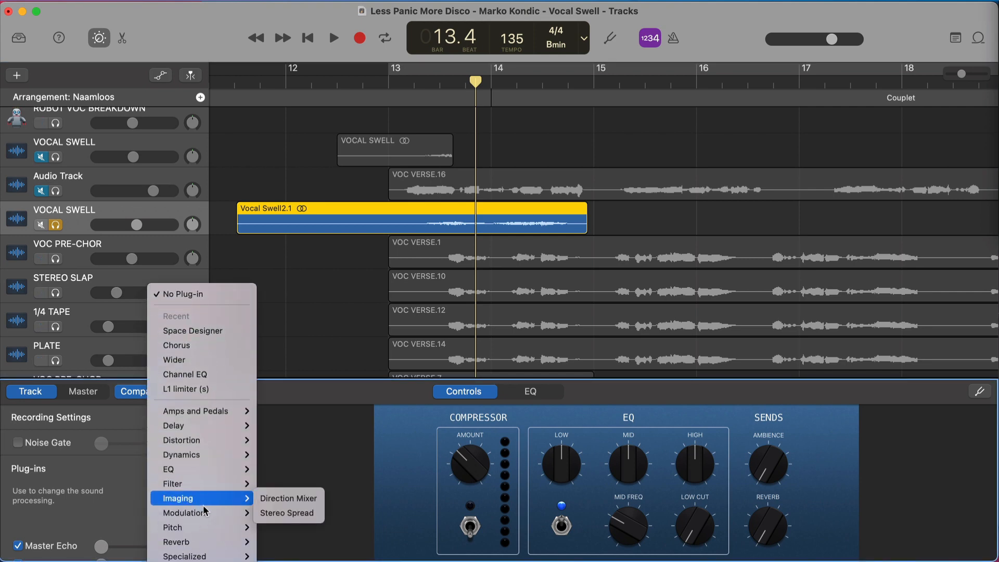
pyautogui.click(283, 452)
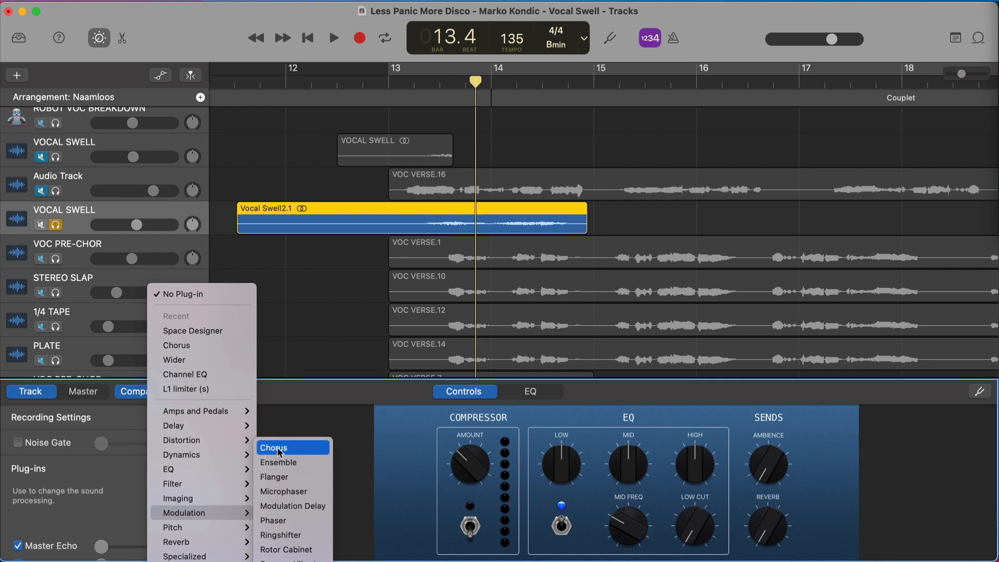
pyautogui.moveTo(534, 249); pyautogui.dragTo(533, 276)
pyautogui.click(399, 94)
pyautogui.press('space')
pyautogui.hscroll(3, 424, 164)
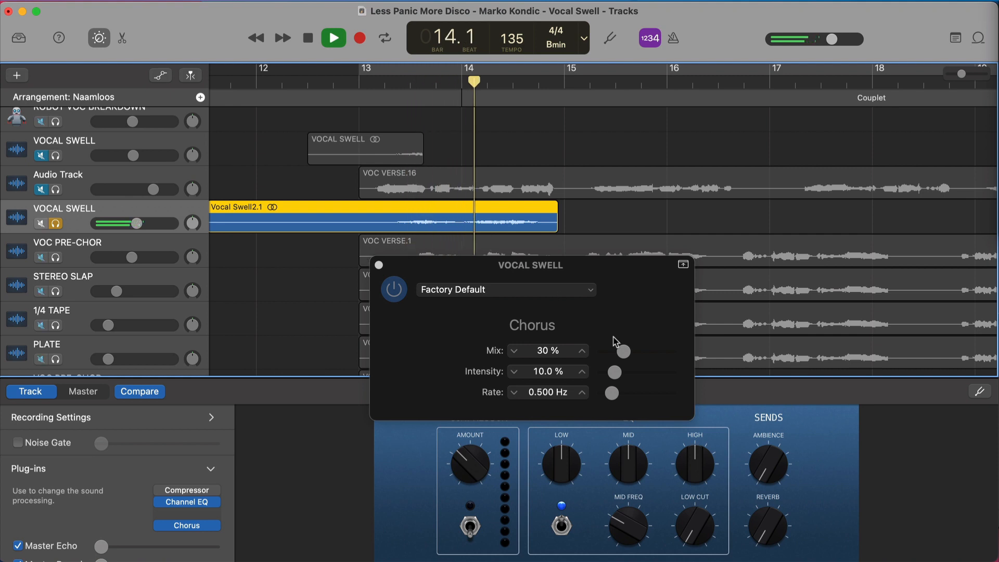
pyautogui.press('space')
# Step: Set the Chorus mix to 99 % and listen to the swell again from bar 13
pyautogui.moveTo(635, 354); pyautogui.dragTo(669, 352)
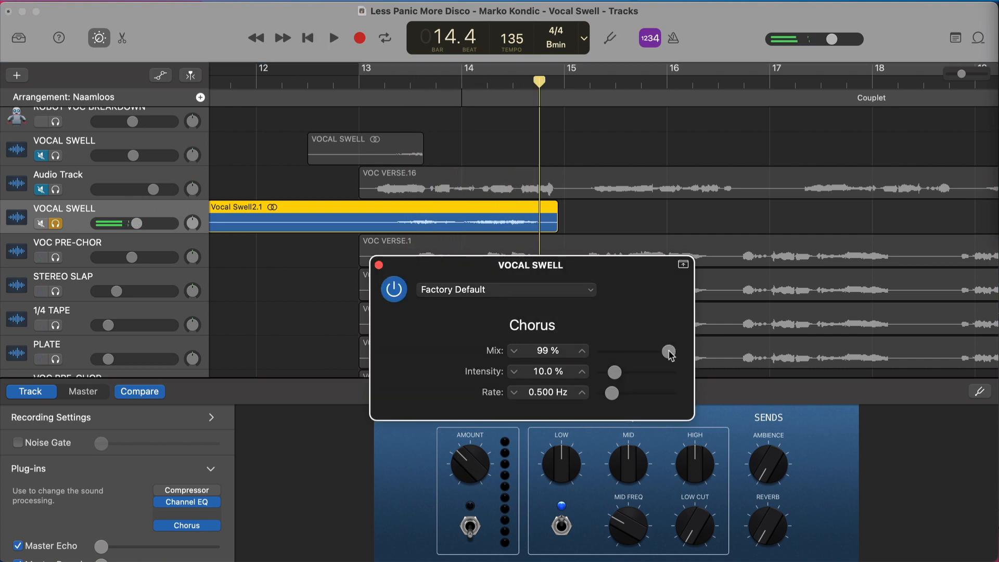
pyautogui.click(398, 93)
pyautogui.press('space')
pyautogui.hscroll(1, 440, 153)
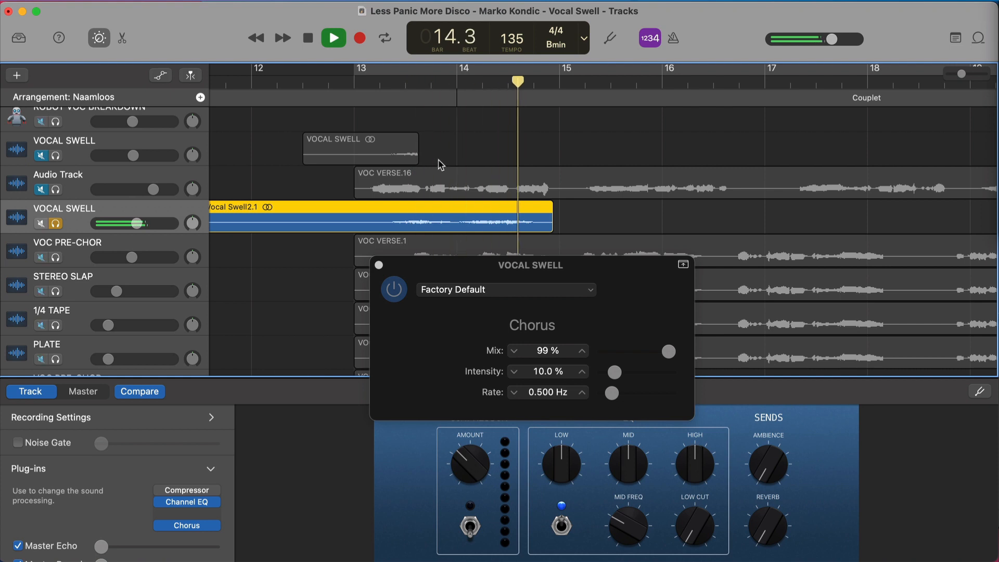
pyautogui.press('space')
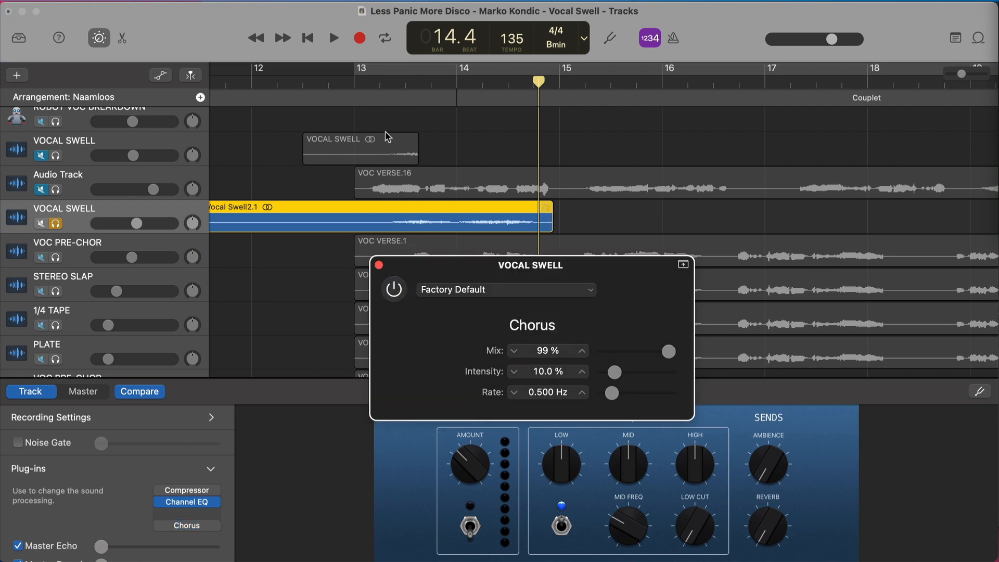
# Step: Compare the swell with Chorus bypassed and switched back on during playback
pyautogui.click(380, 91)
pyautogui.press('space')
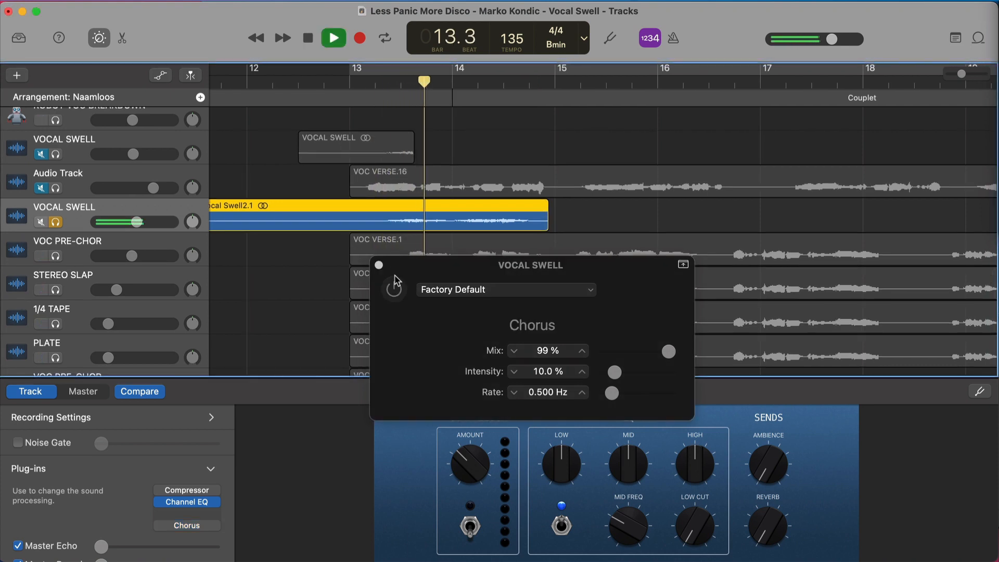
pyautogui.click(395, 288)
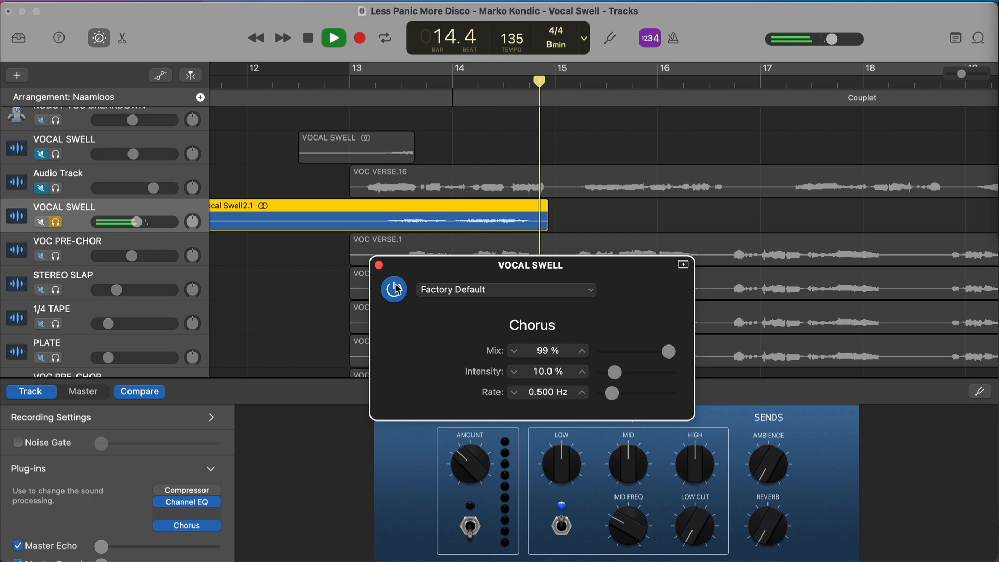
pyautogui.press('space')
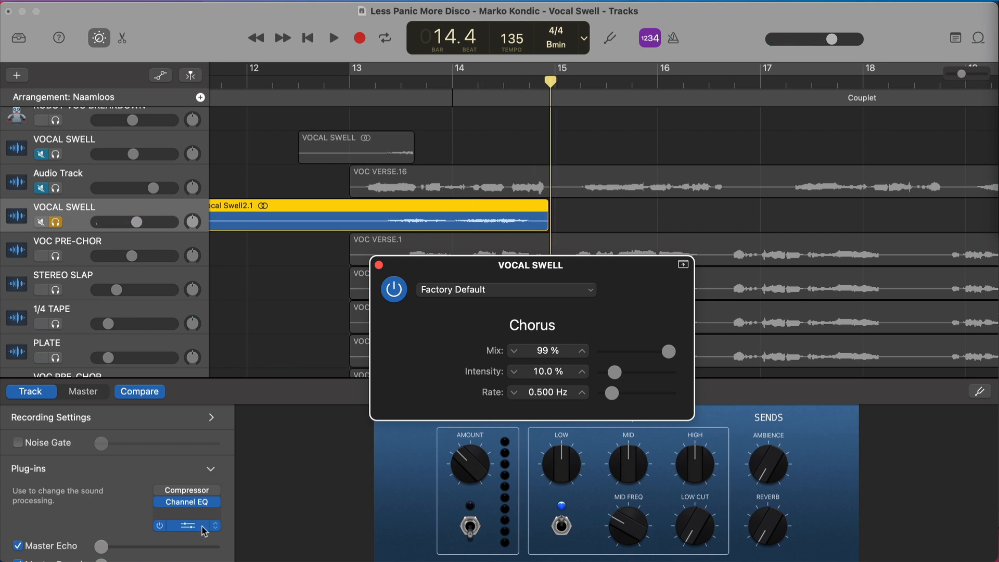
# Step: Move Chorus directly below Channel EQ and add Space Designer beneath it with a reverb output of -30.0 dB
pyautogui.moveTo(186, 525); pyautogui.dragTo(187, 514)
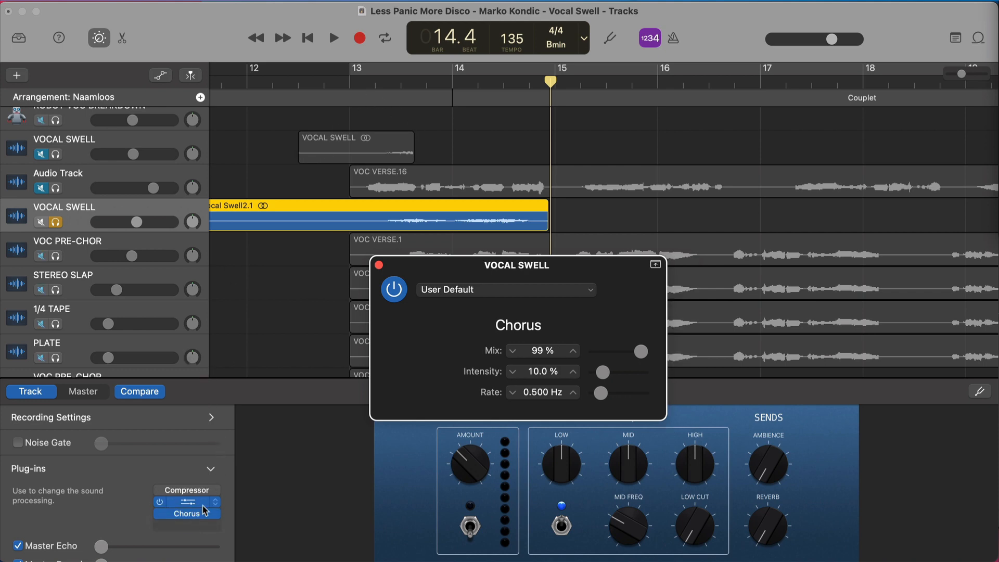
pyautogui.click(199, 525)
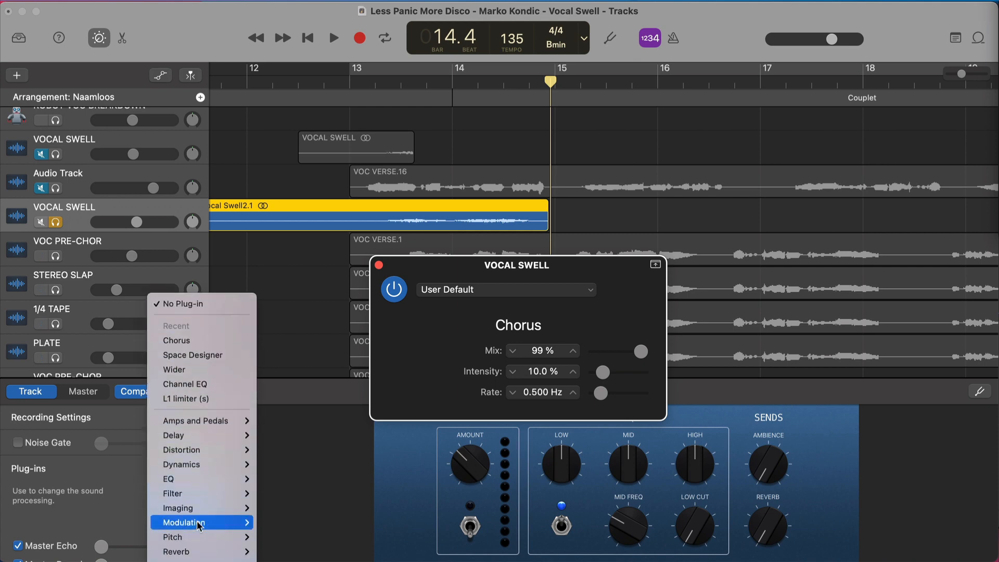
pyautogui.moveTo(206, 410)
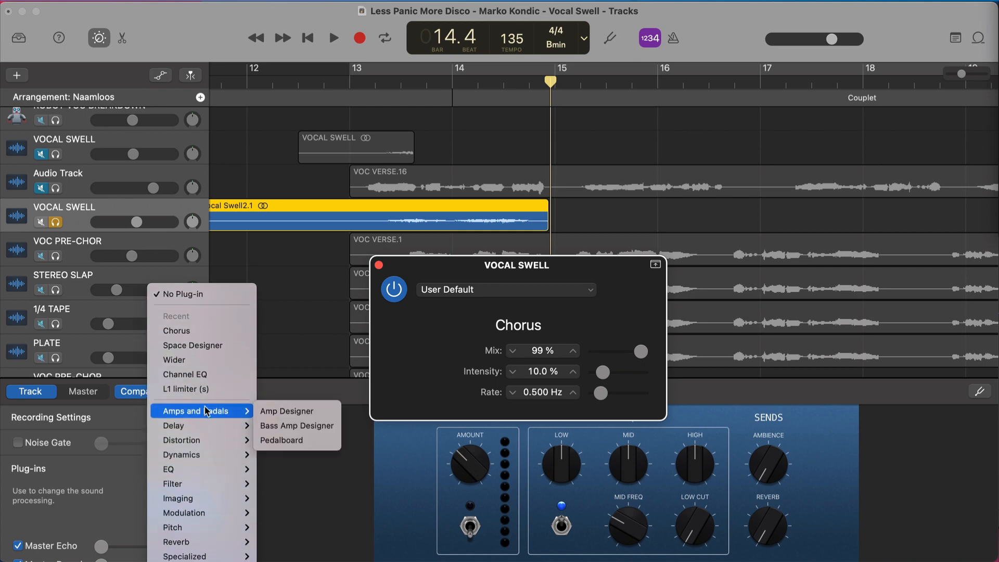
pyautogui.click(212, 346)
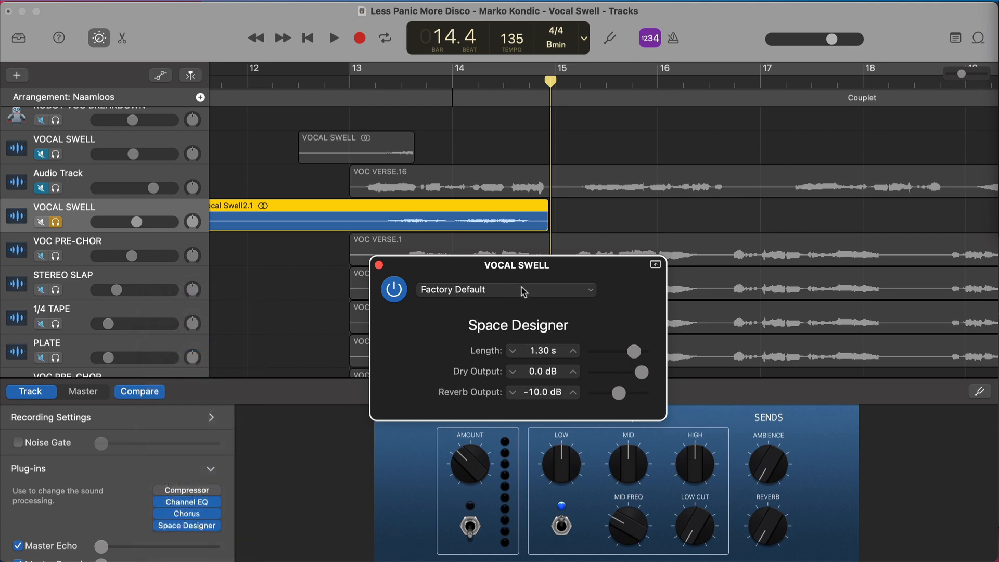
pyautogui.moveTo(517, 265); pyautogui.dragTo(533, 310)
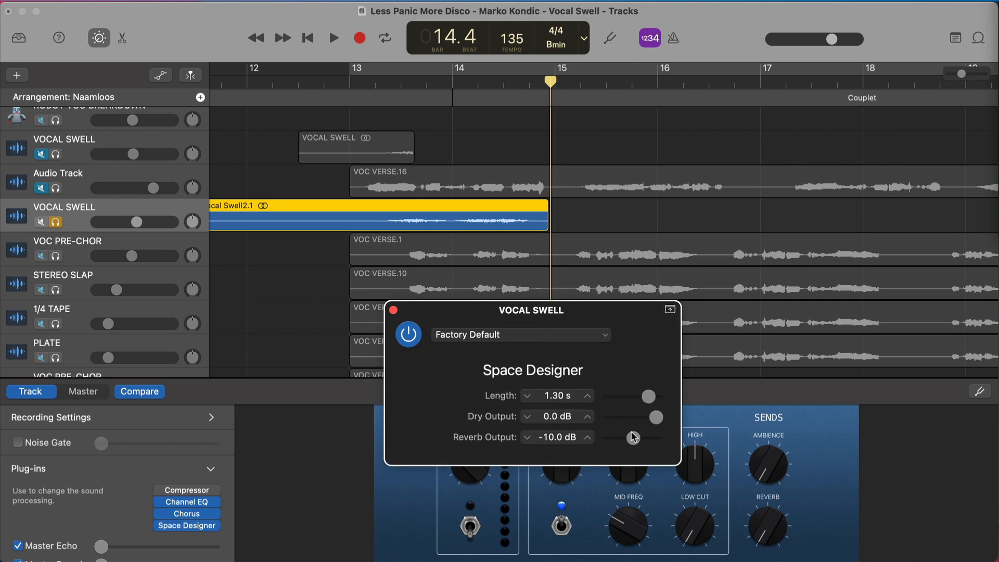
pyautogui.moveTo(634, 437); pyautogui.dragTo(619, 440)
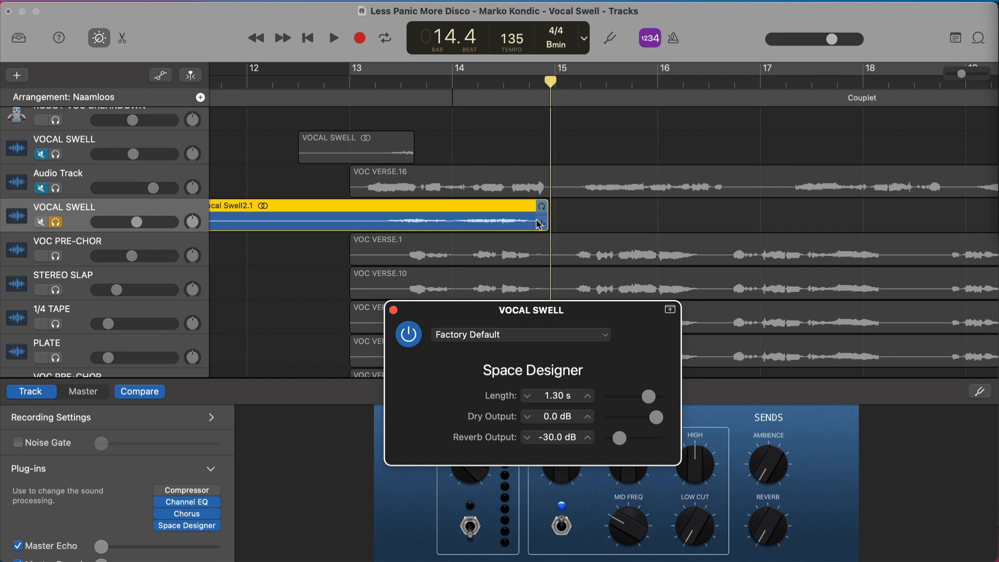
# Step: Shorten Vocal Swell2.1 to end level with the muted VOCAL SWELL region above, and listen to it with Space Designer bypassed
pyautogui.moveTo(546, 229); pyautogui.dragTo(409, 237)
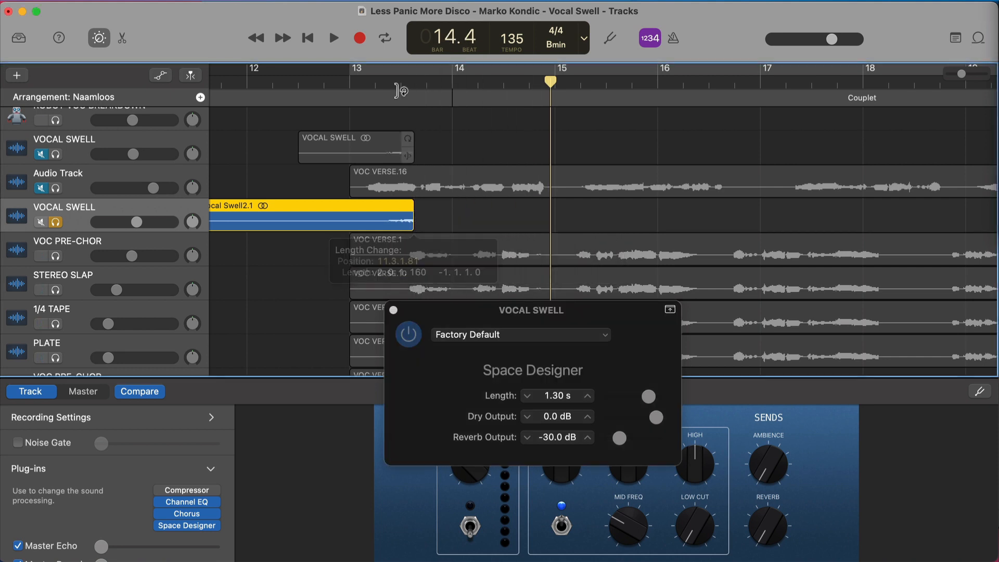
pyautogui.click(390, 81)
pyautogui.click(406, 328)
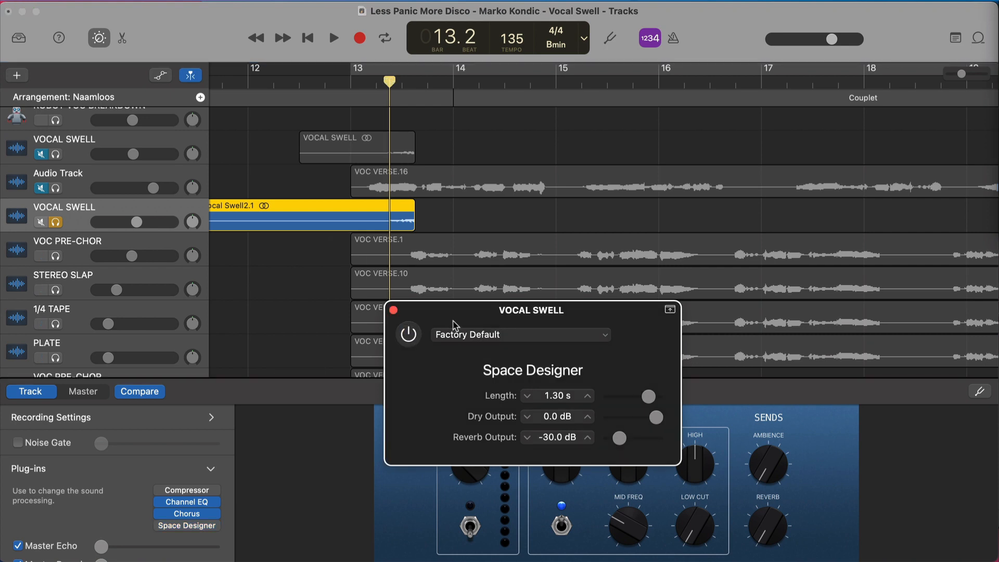
pyautogui.press('space')
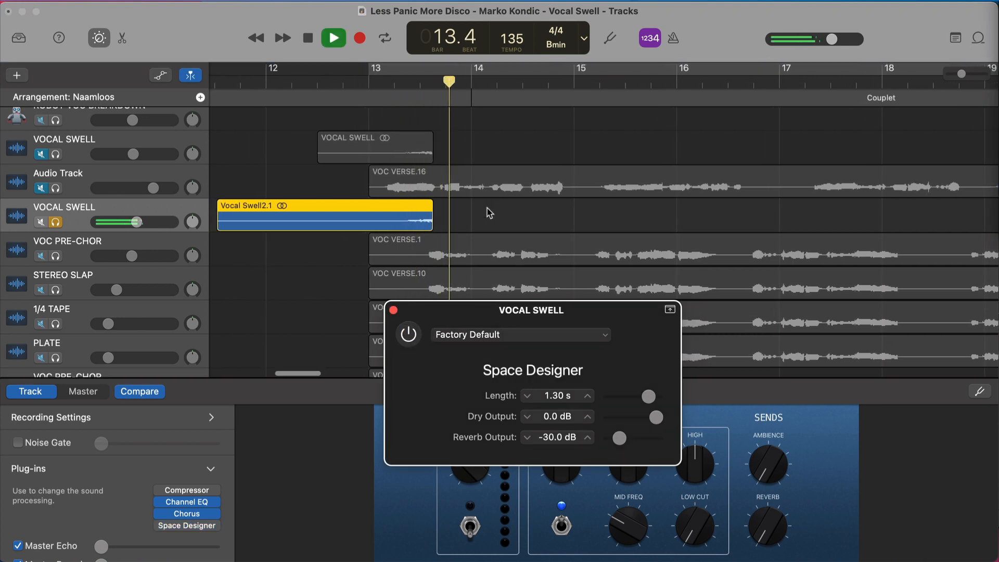
pyautogui.press('space')
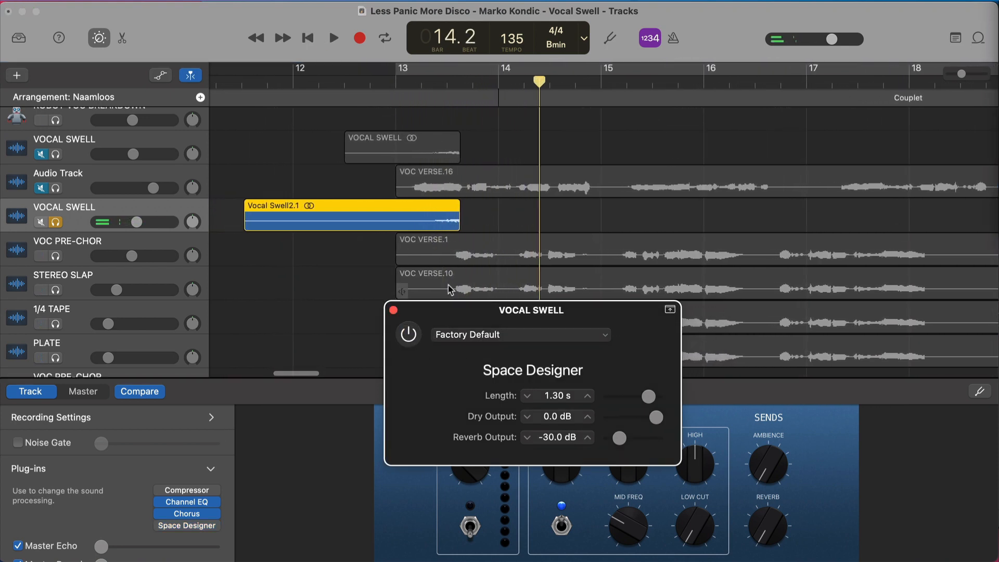
# Step: Turn Space Designer back on and listen to the swell's reverb tail from just after bar 13
pyautogui.click(408, 335)
pyautogui.click(421, 81)
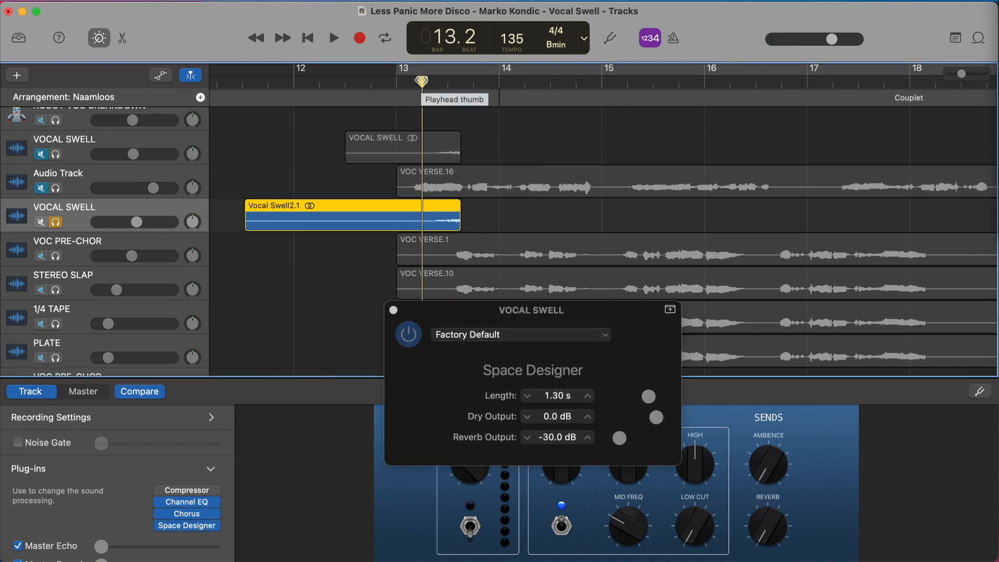
pyautogui.press('space')
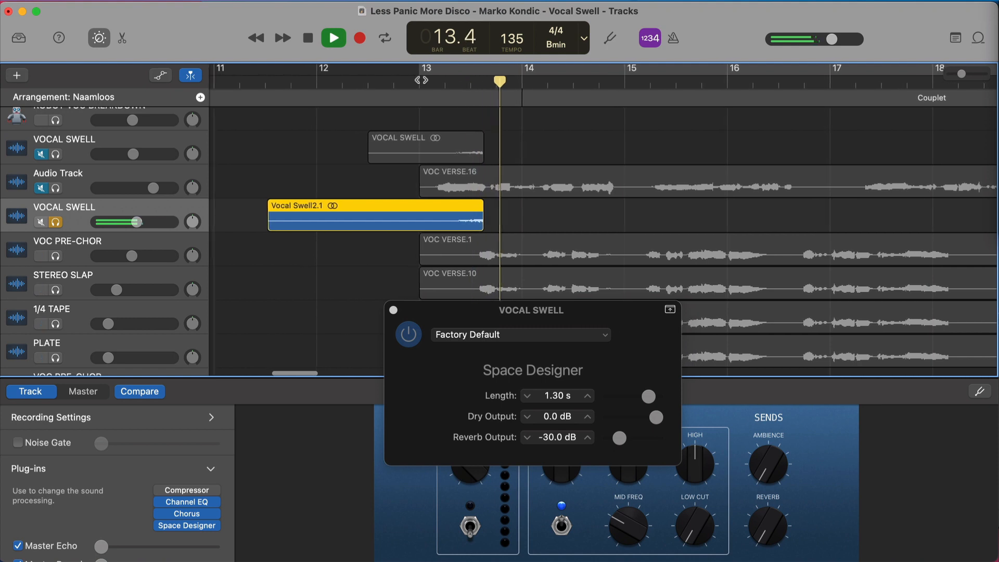
pyautogui.press('space')
# Step: Unsolo the VOCAL SWELL track and listen to the swell in the full mix from bar 13
pyautogui.click(56, 221)
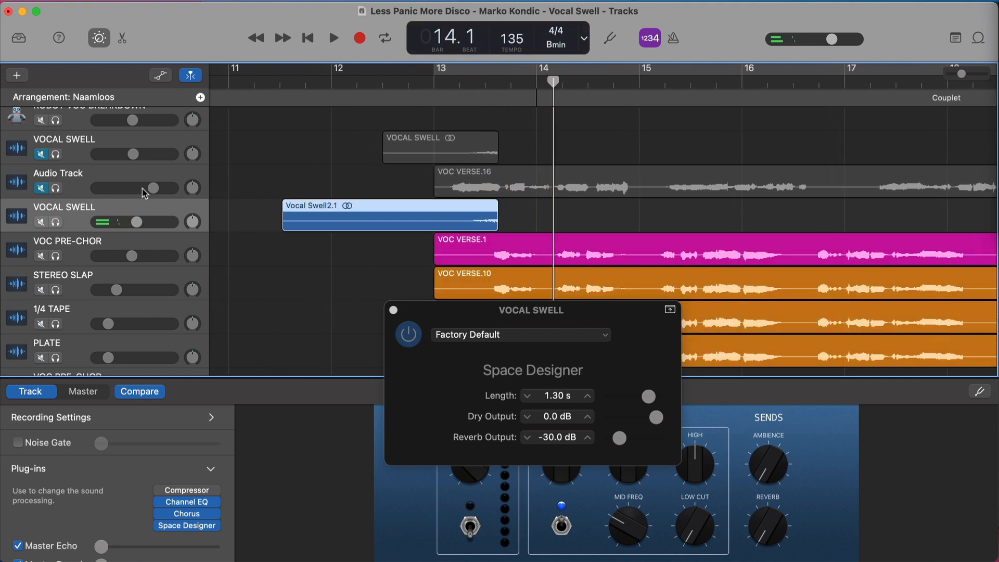
pyautogui.click(437, 82)
pyautogui.press('space')
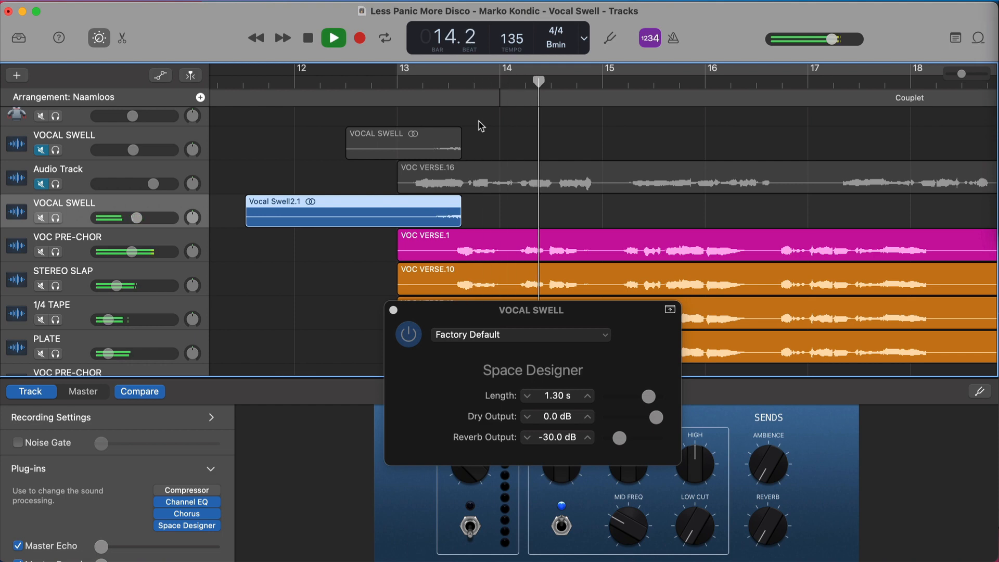
pyautogui.press('space')
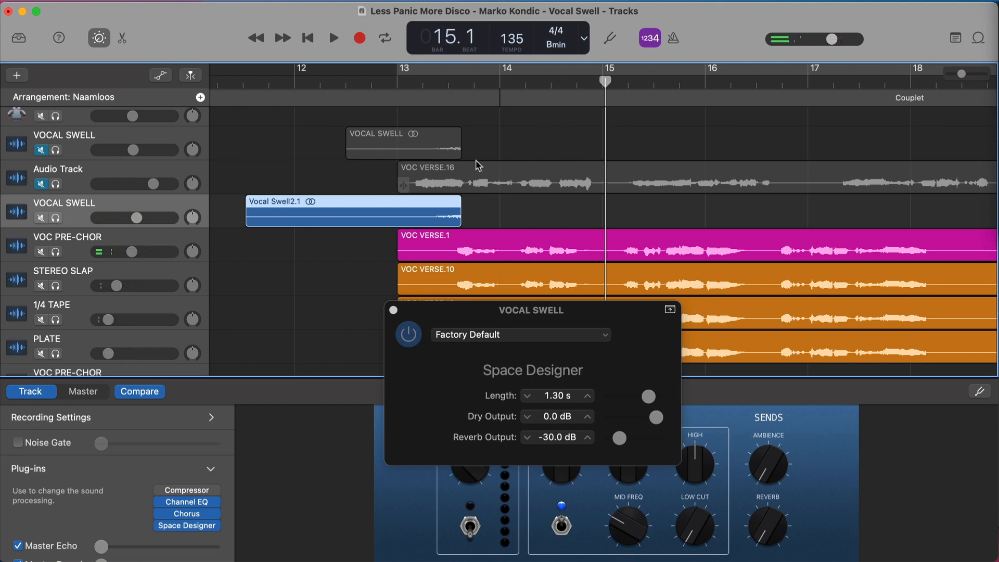
# Step: Show track automation and draw a VOCAL SWELL volume curve rising from before bar 13, with a steeper rise at the end of Vocal Swell2.1
pyautogui.press('a')
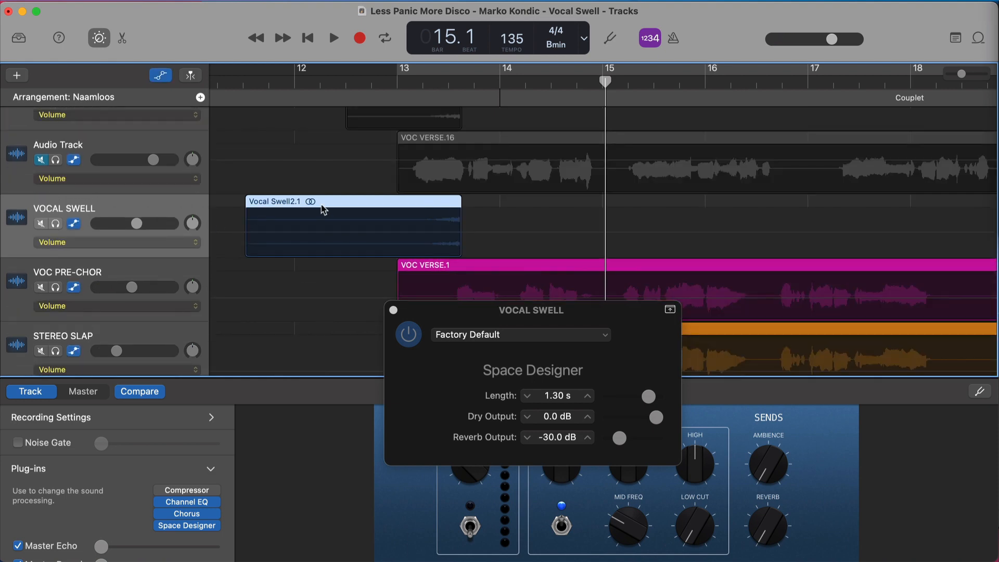
pyautogui.click(371, 234)
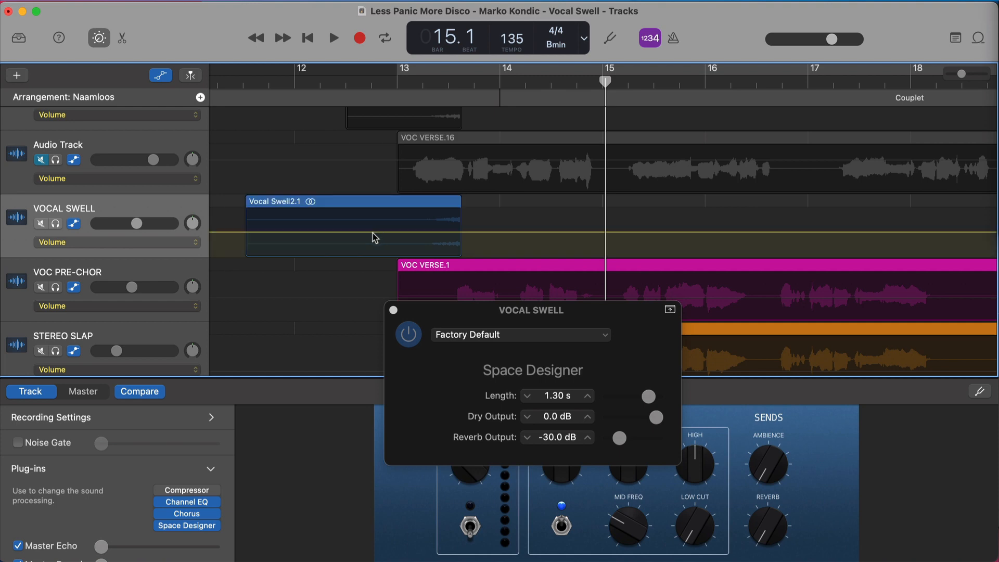
pyautogui.click(463, 231)
pyautogui.moveTo(372, 233); pyautogui.dragTo(371, 241)
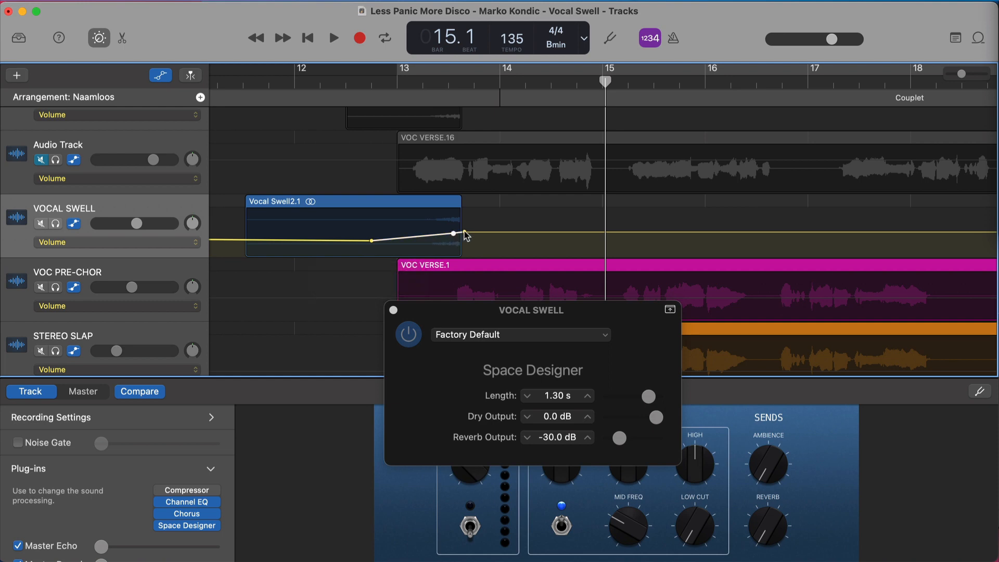
pyautogui.moveTo(464, 232); pyautogui.dragTo(464, 221)
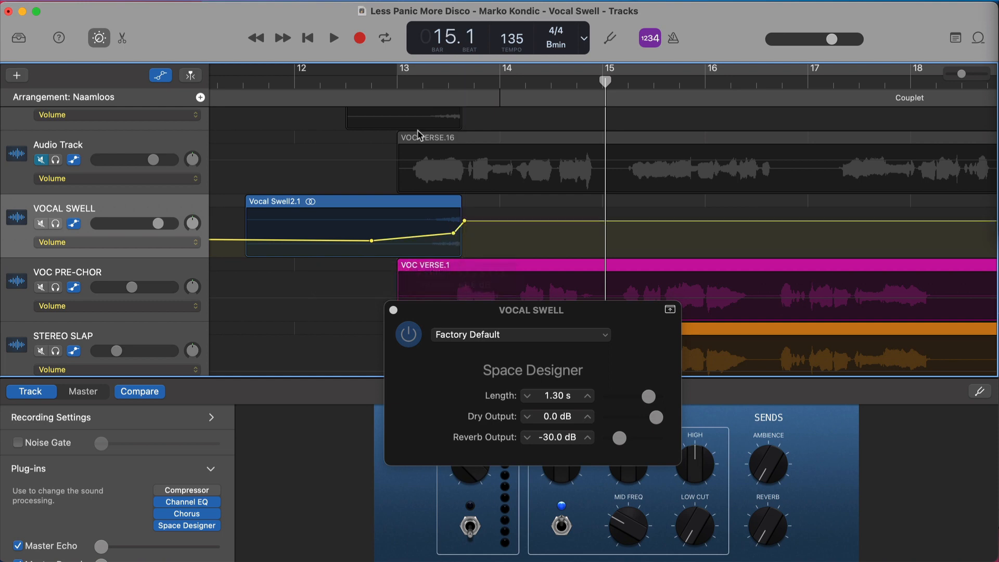
# Step: Listen to the volume-automated swell with the full mix from bar 13
pyautogui.click(397, 88)
pyautogui.press('space')
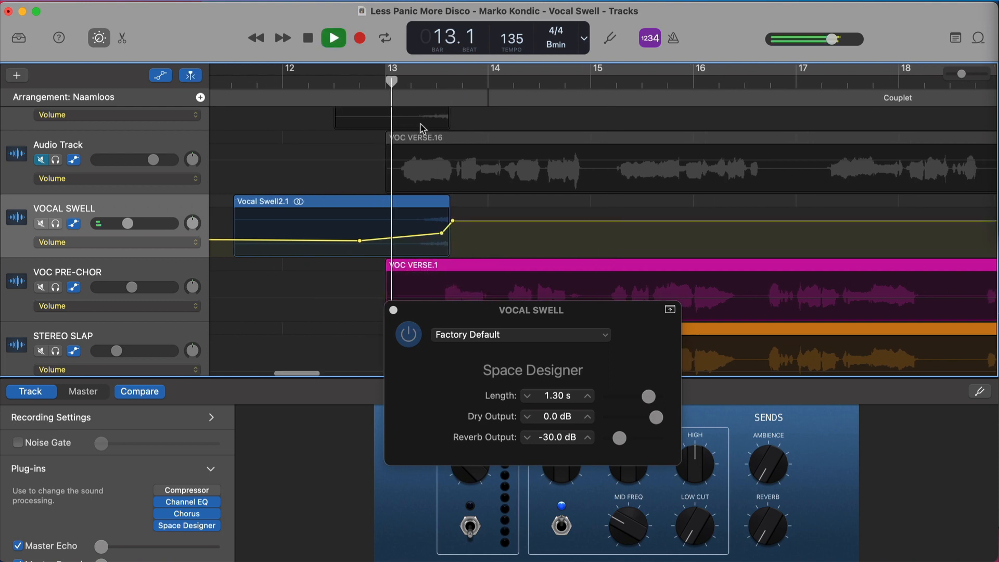
pyautogui.press('space')
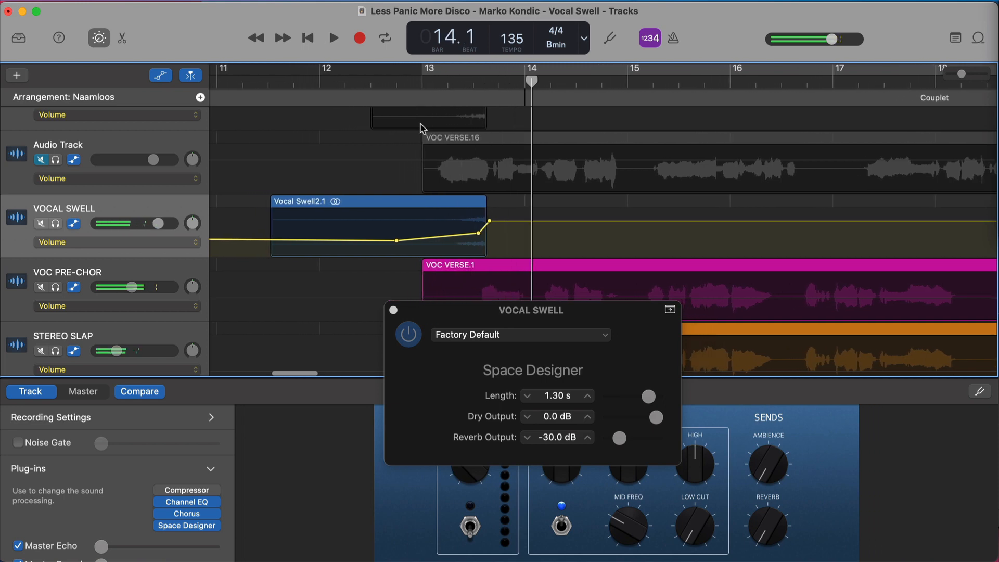